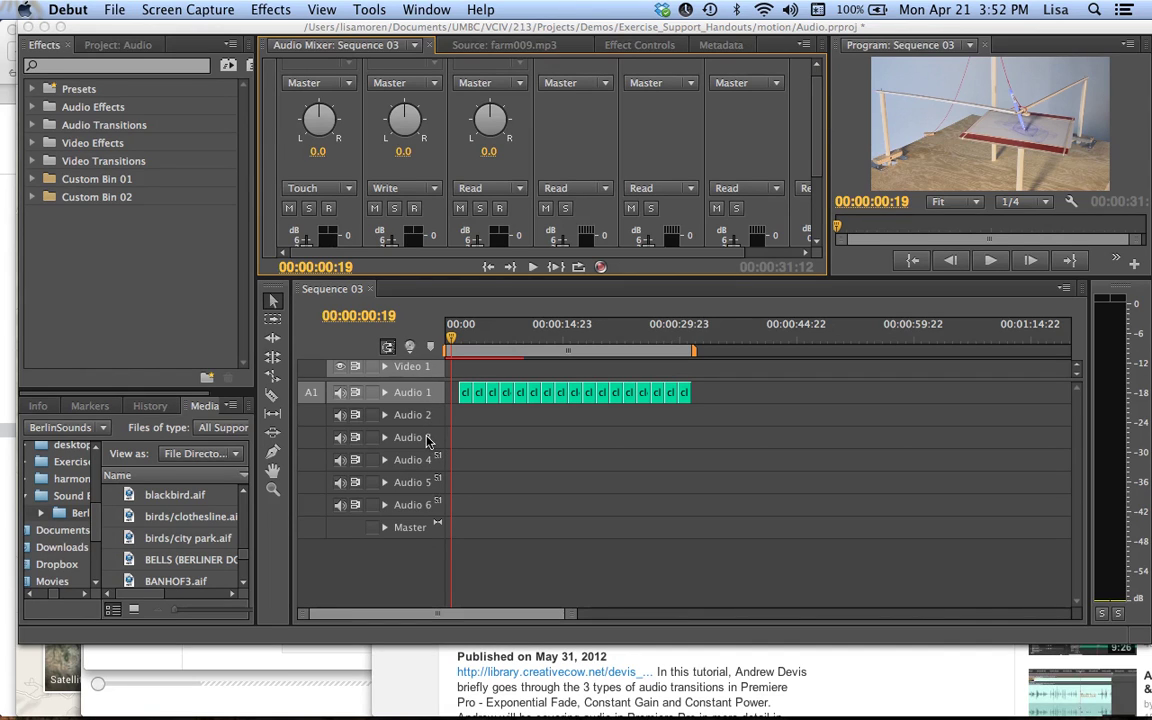
Step: Switch from Debut to the Premiere Pro window showing Sequence 03
click(324, 11)
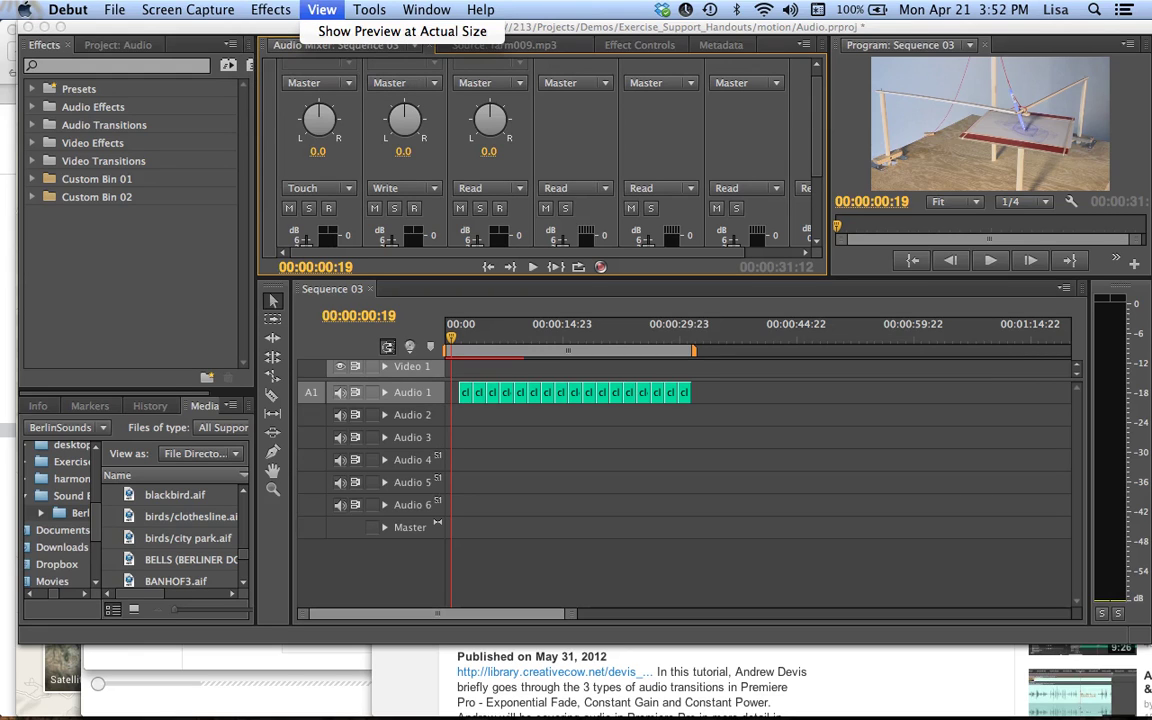
click(381, 30)
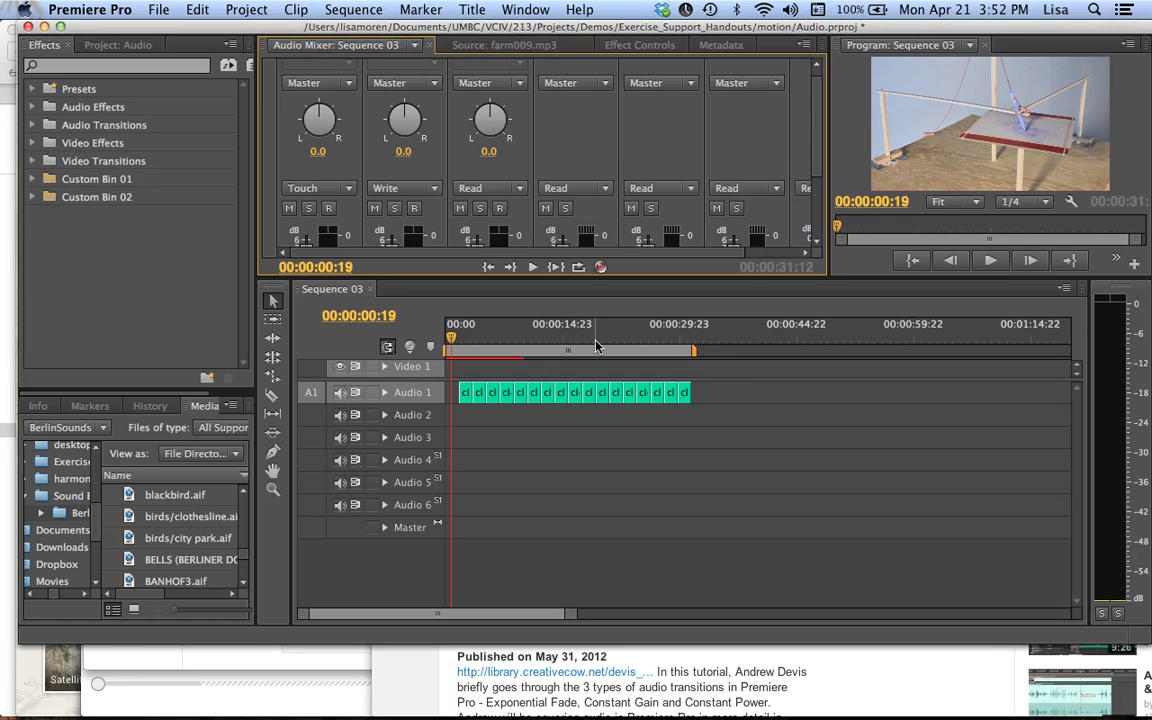
Step: Add 3 Standard audio tracks placed after Audio 3 through Sequence > Add Tracks
click(355, 10)
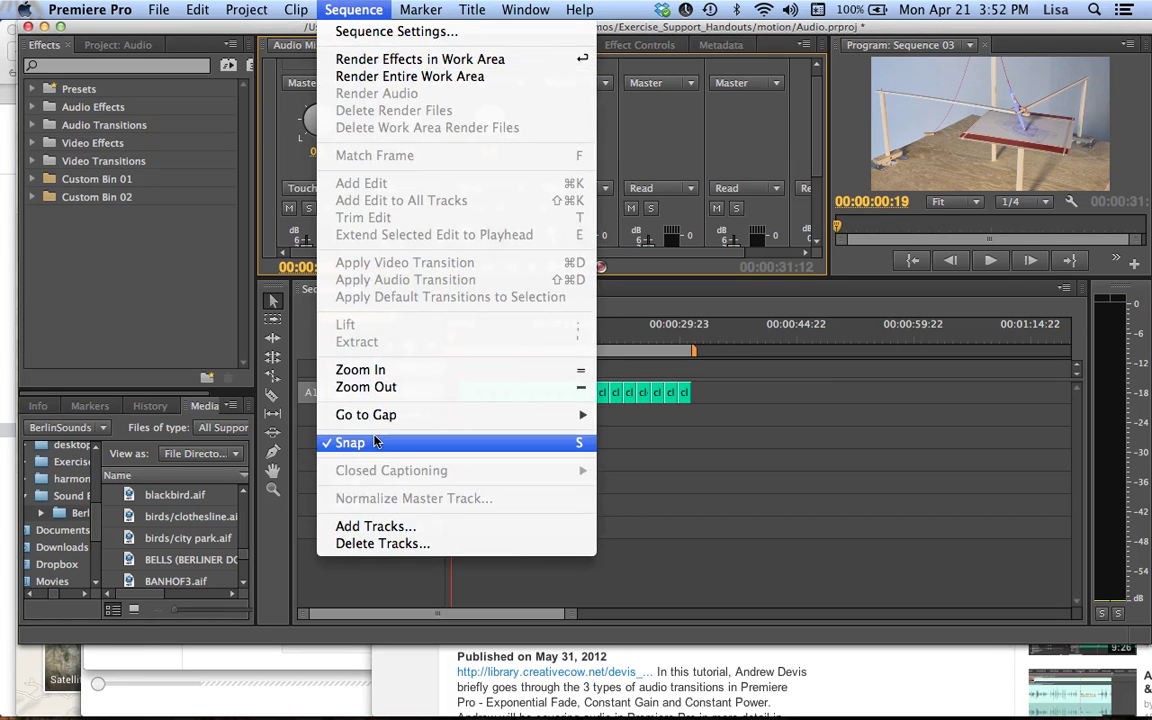
click(362, 526)
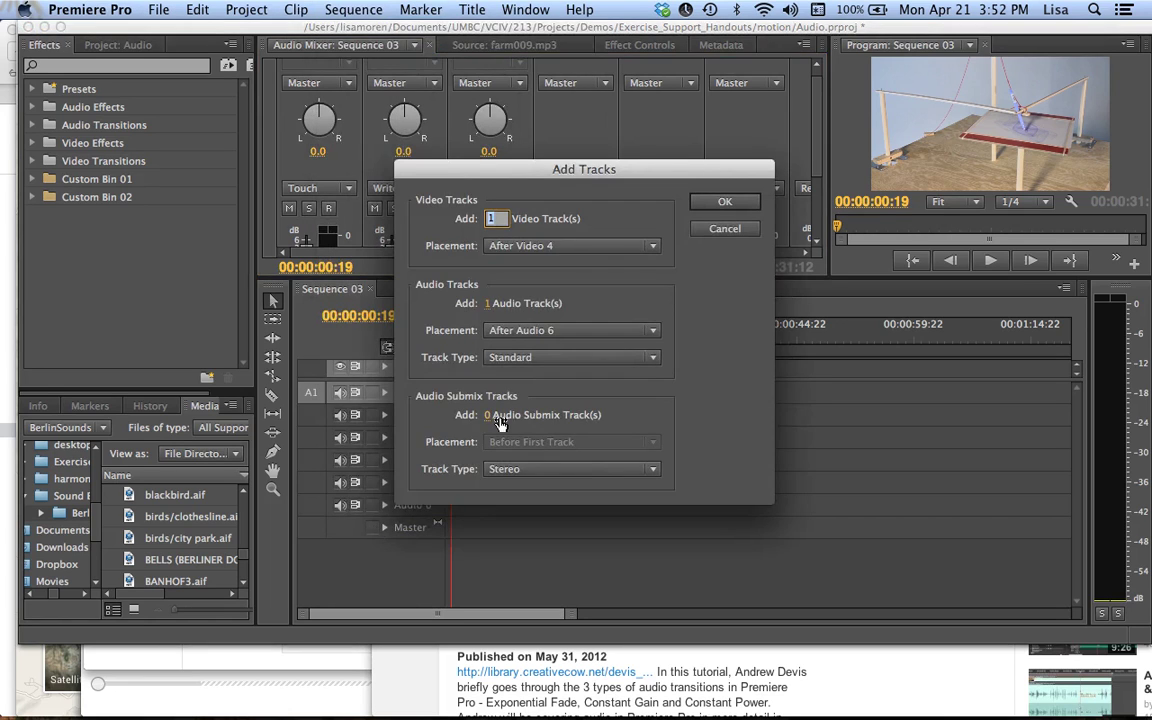
click(487, 303)
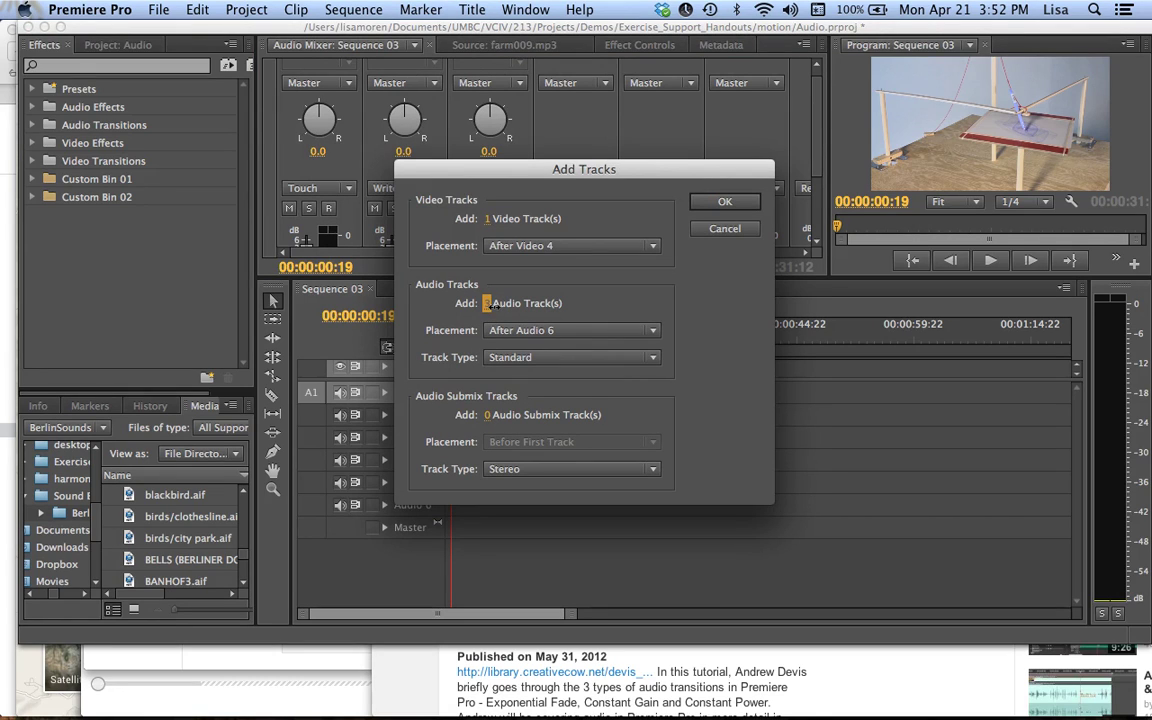
text(3)
drag(503, 168, 677, 116)
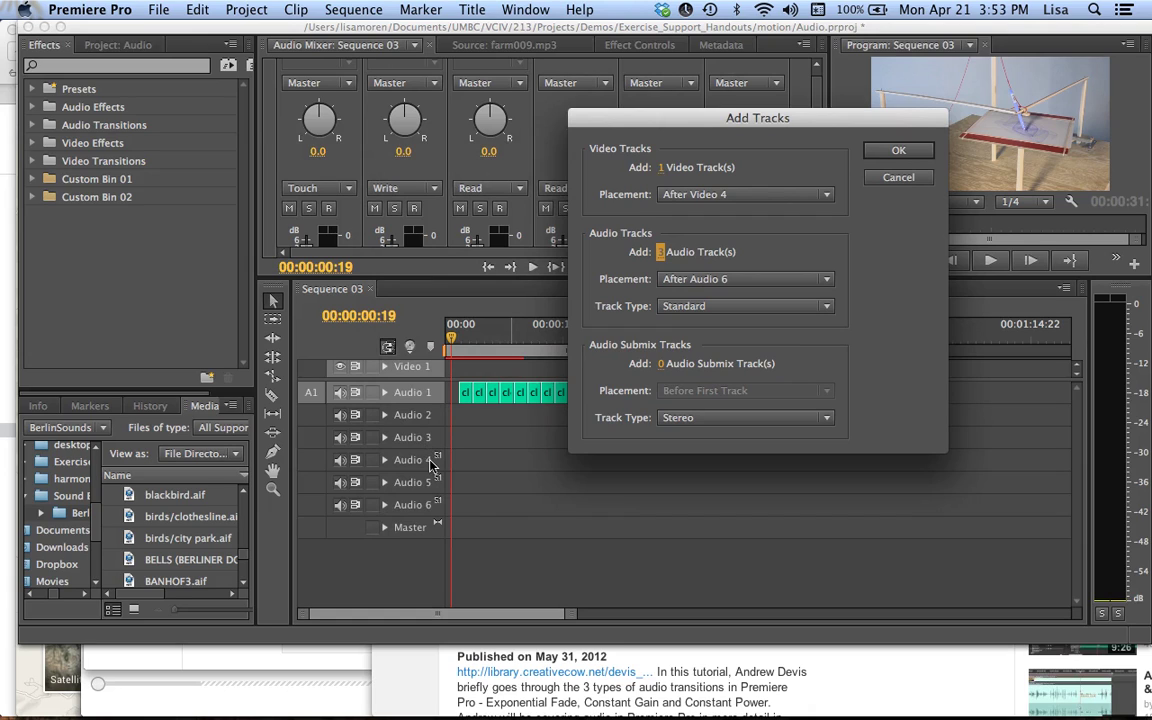
click(706, 280)
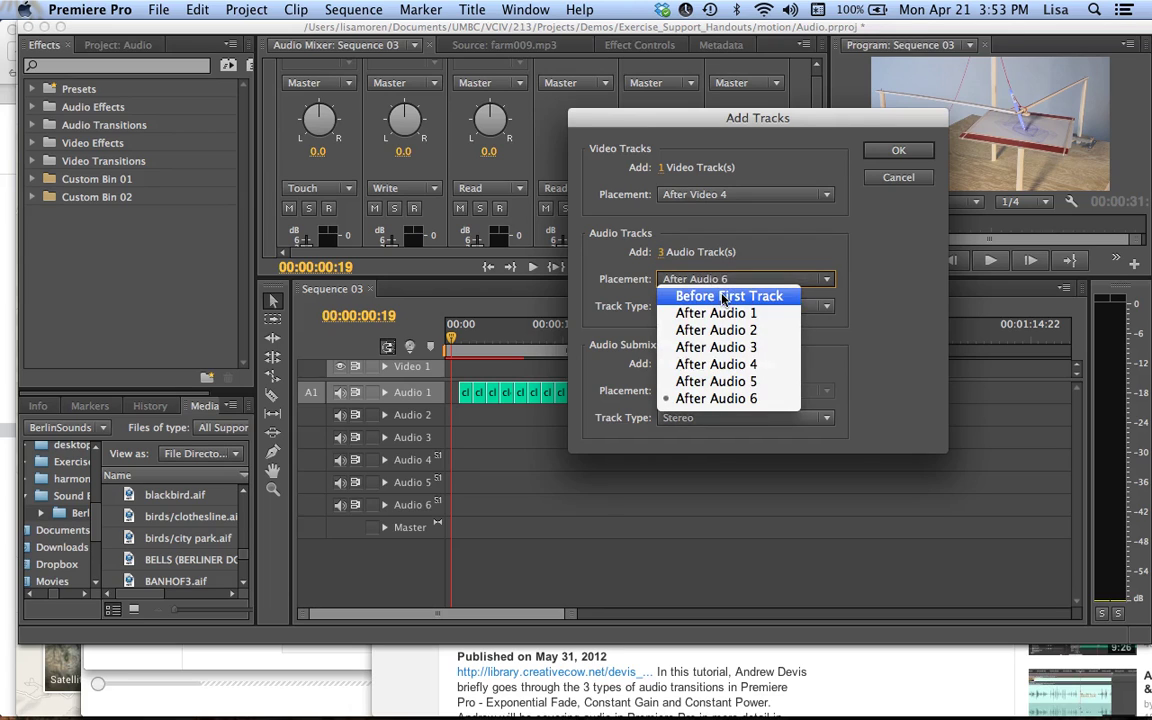
click(737, 350)
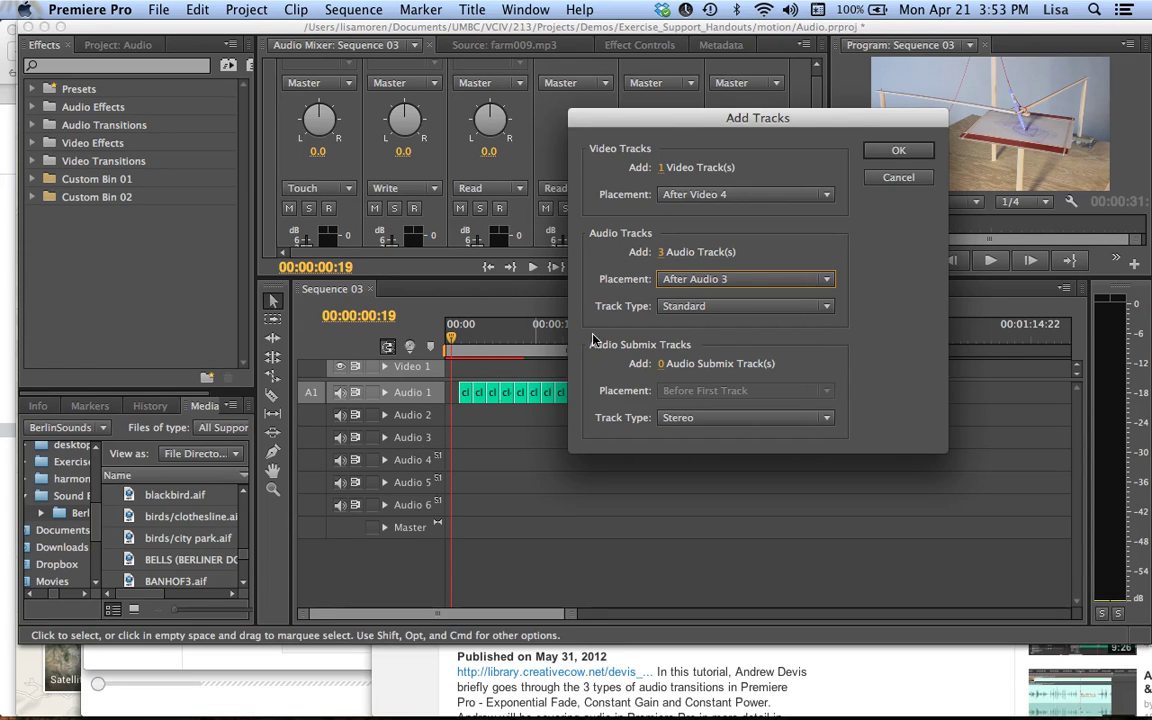
click(714, 308)
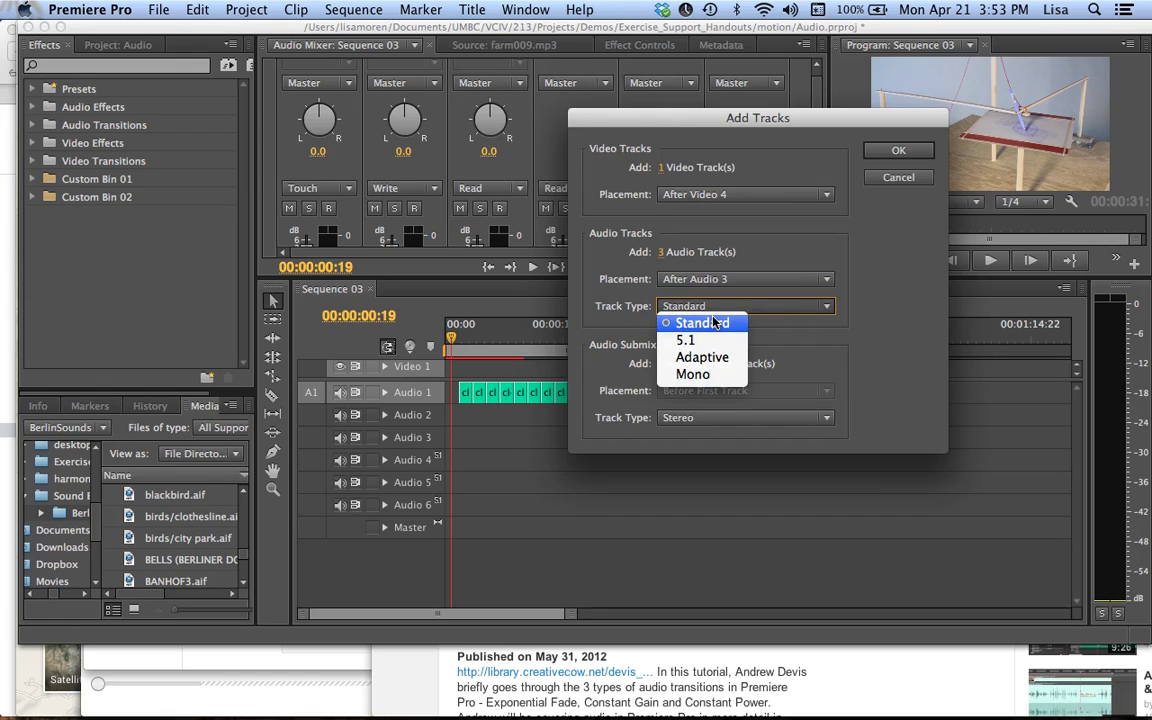
click(714, 321)
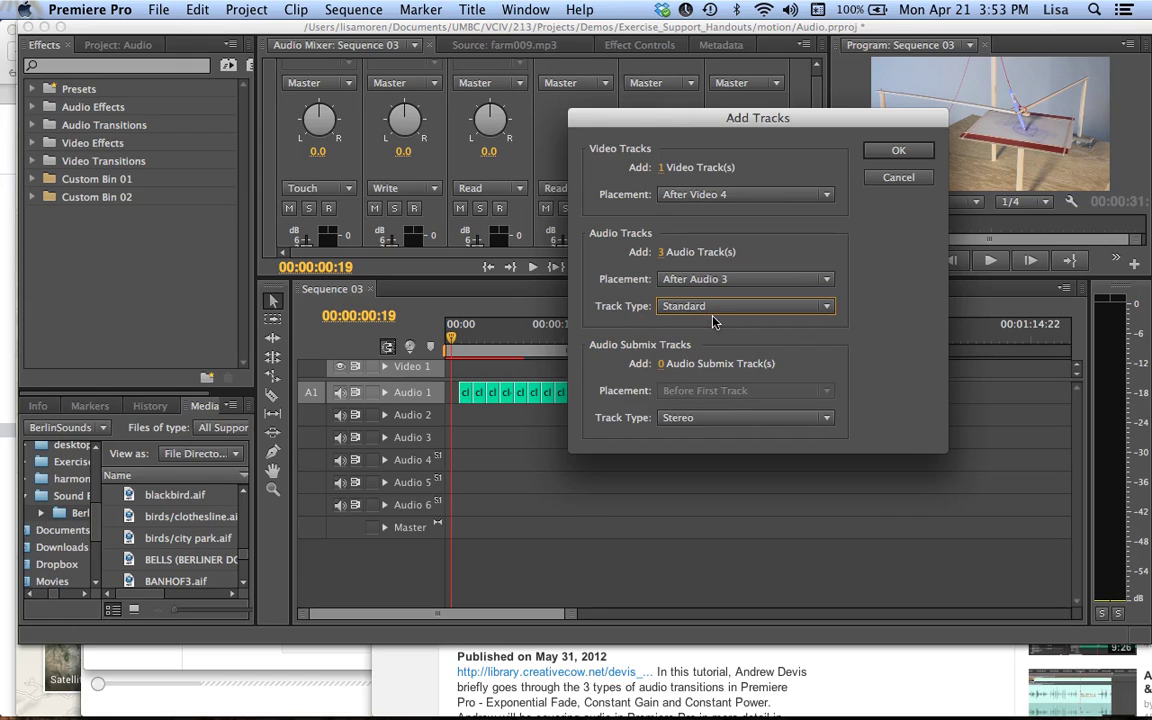
click(898, 151)
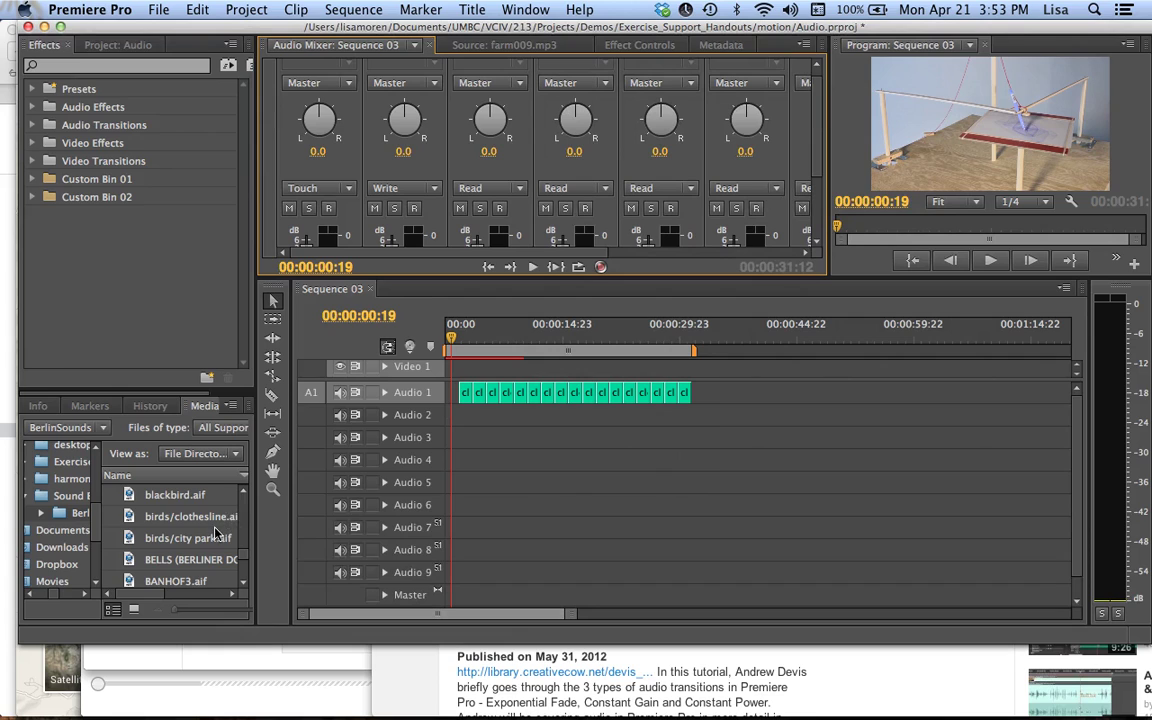
Step: Place WritingPencil(opt).aif on Audio 2 at the start and filmPROJECTOR1.aif on Audio 3 slightly later
scroll(214, 534, down, 3)
scroll(200, 500, down, 10)
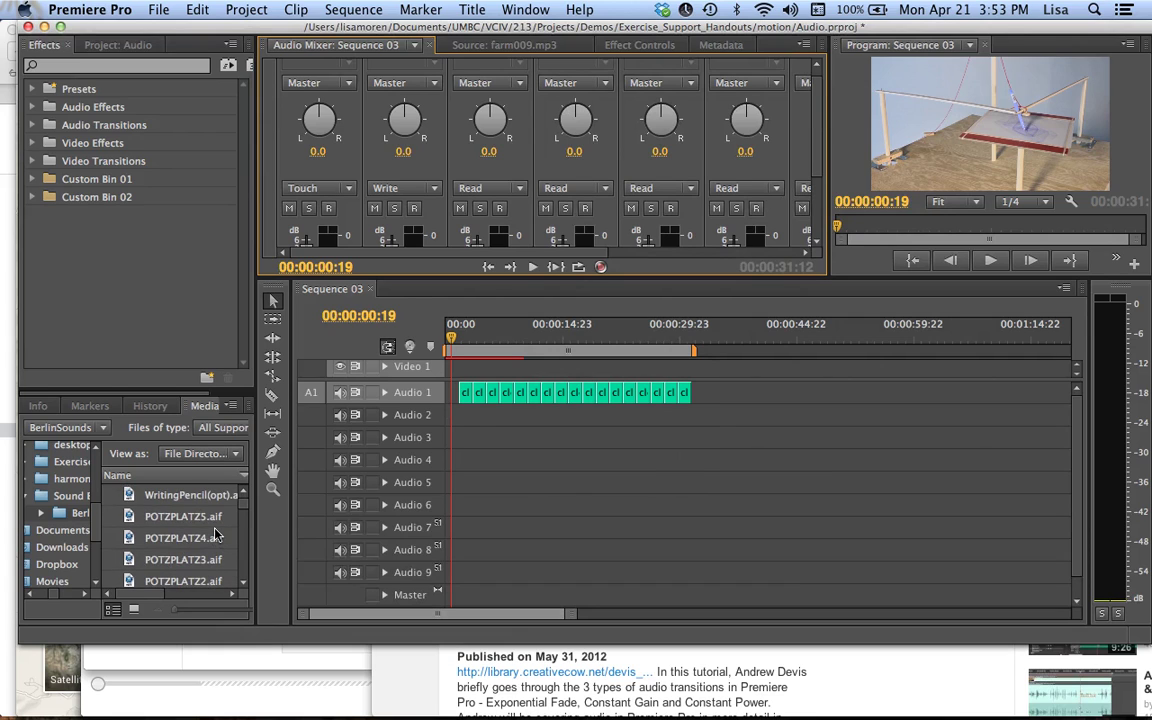
drag(195, 503, 430, 430)
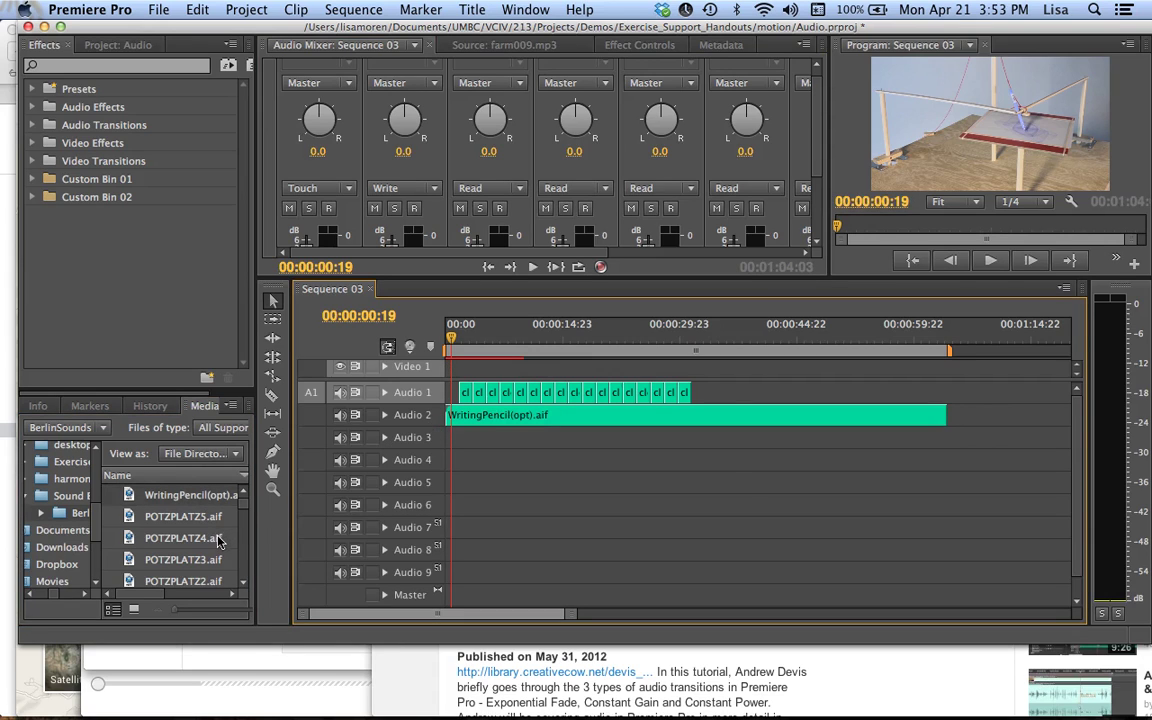
scroll(212, 543, down, 5)
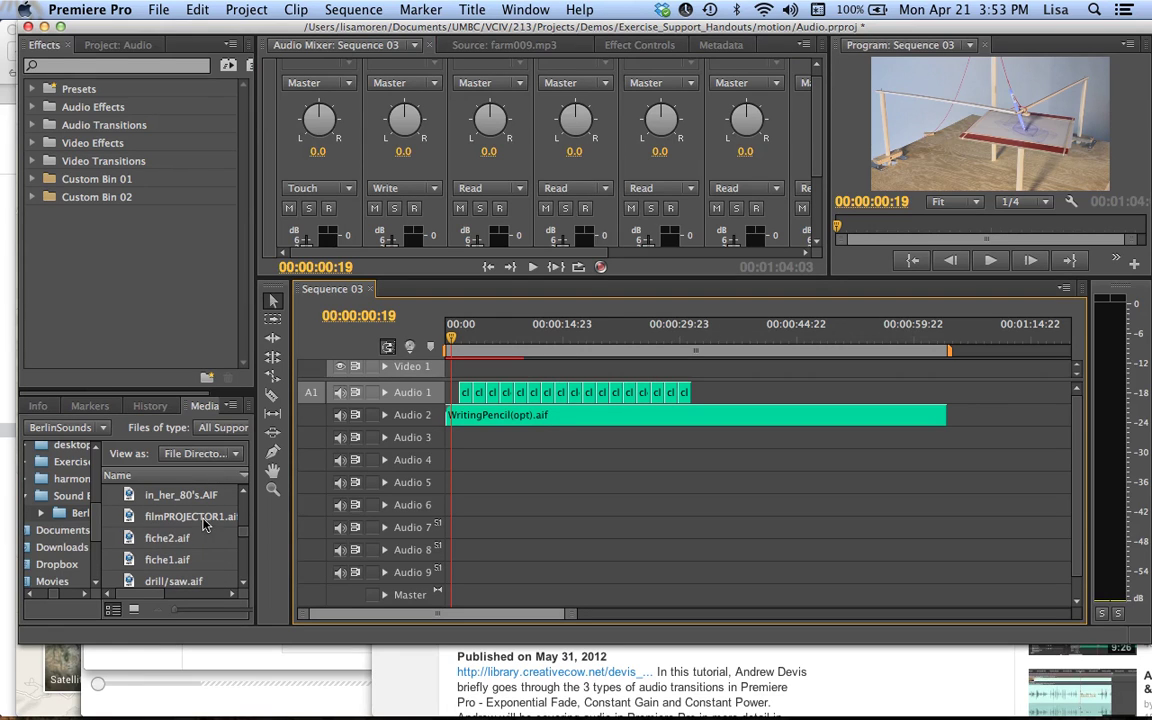
drag(180, 516, 498, 452)
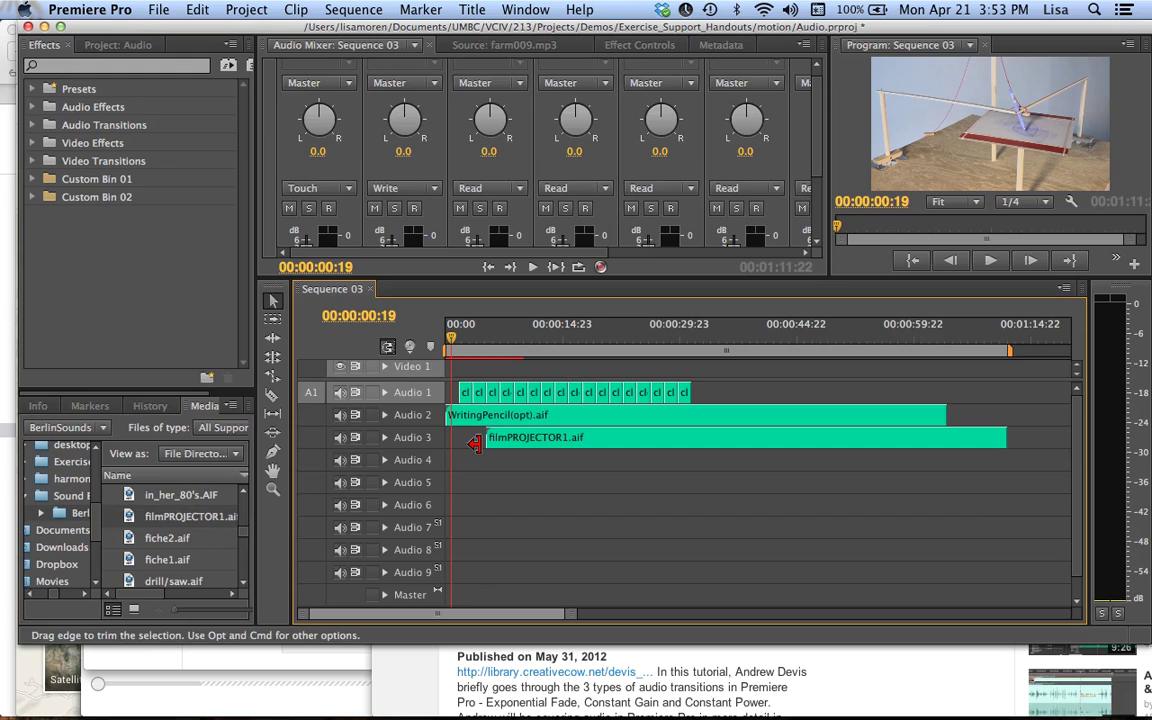
Step: Add canary birds.aif on Audio 4 and airHammer:compressor1.aif on Audio 5, staggered
scroll(205, 558, down, 3)
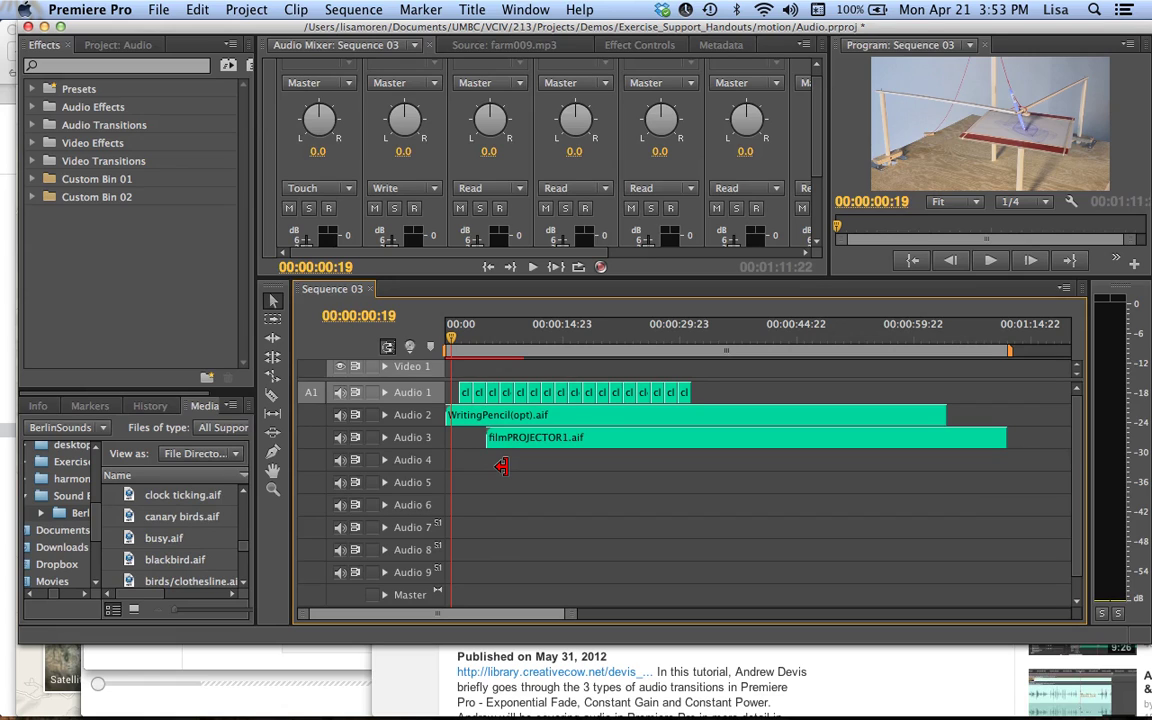
drag(501, 466, 503, 465)
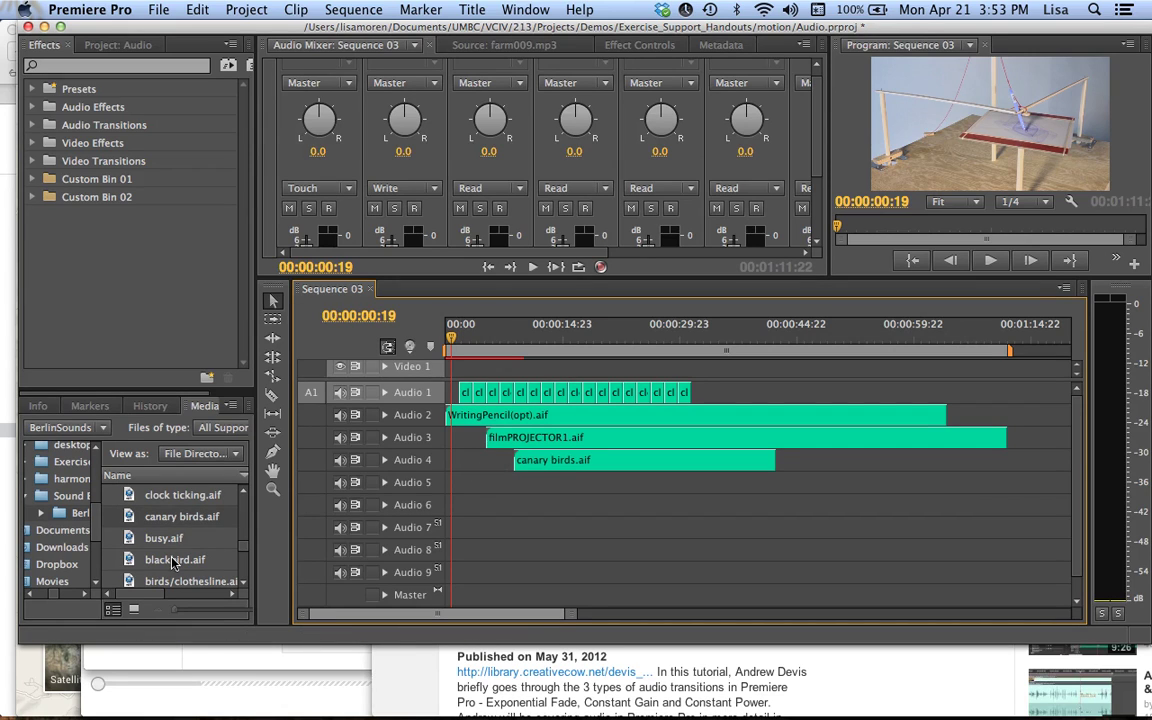
scroll(172, 563, up, 3)
scroll(172, 563, down, 2)
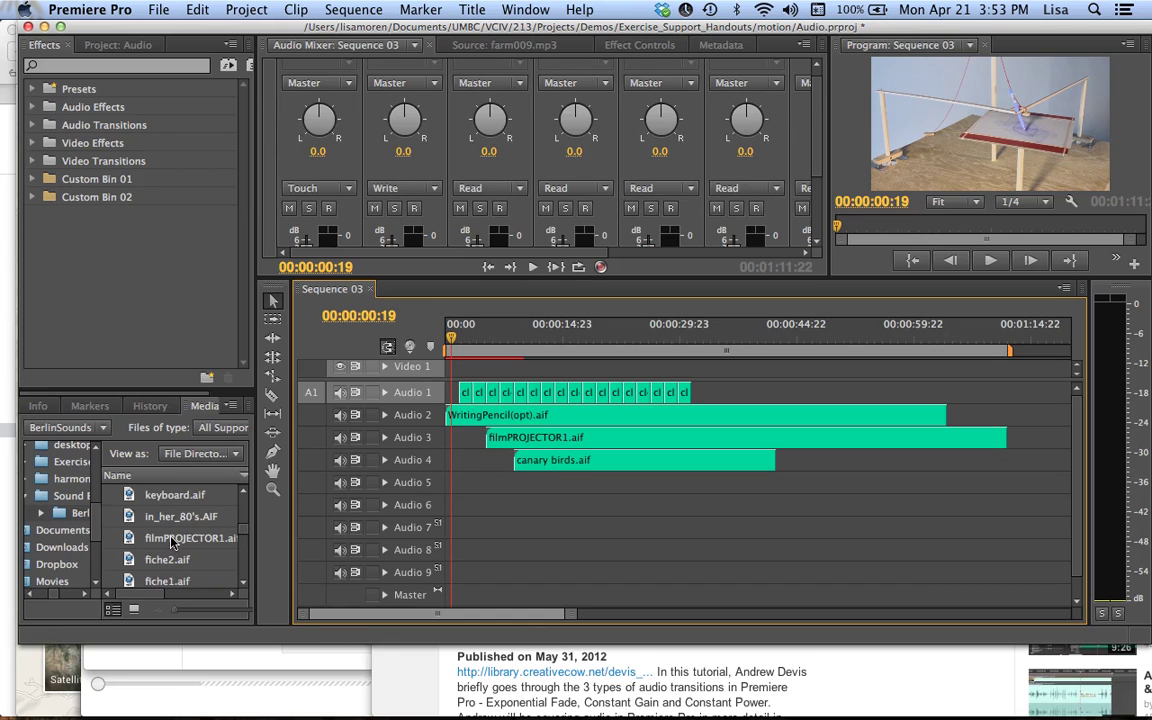
scroll(172, 543, down, 5)
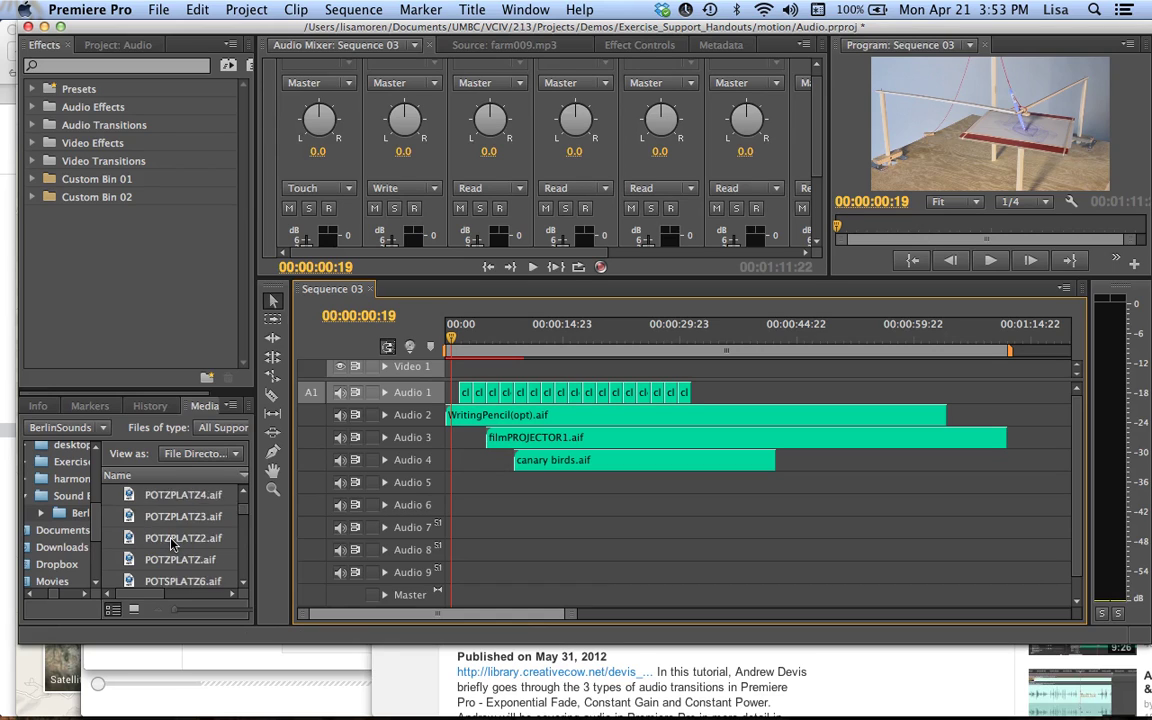
click(170, 557)
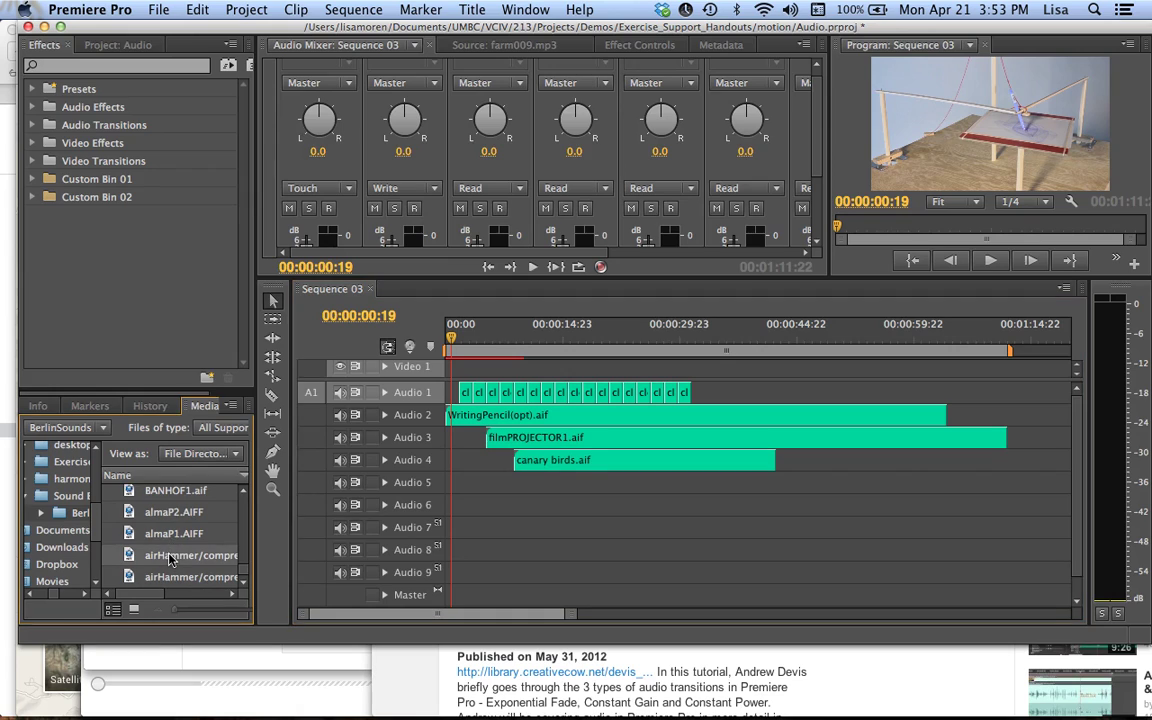
drag(170, 560, 550, 485)
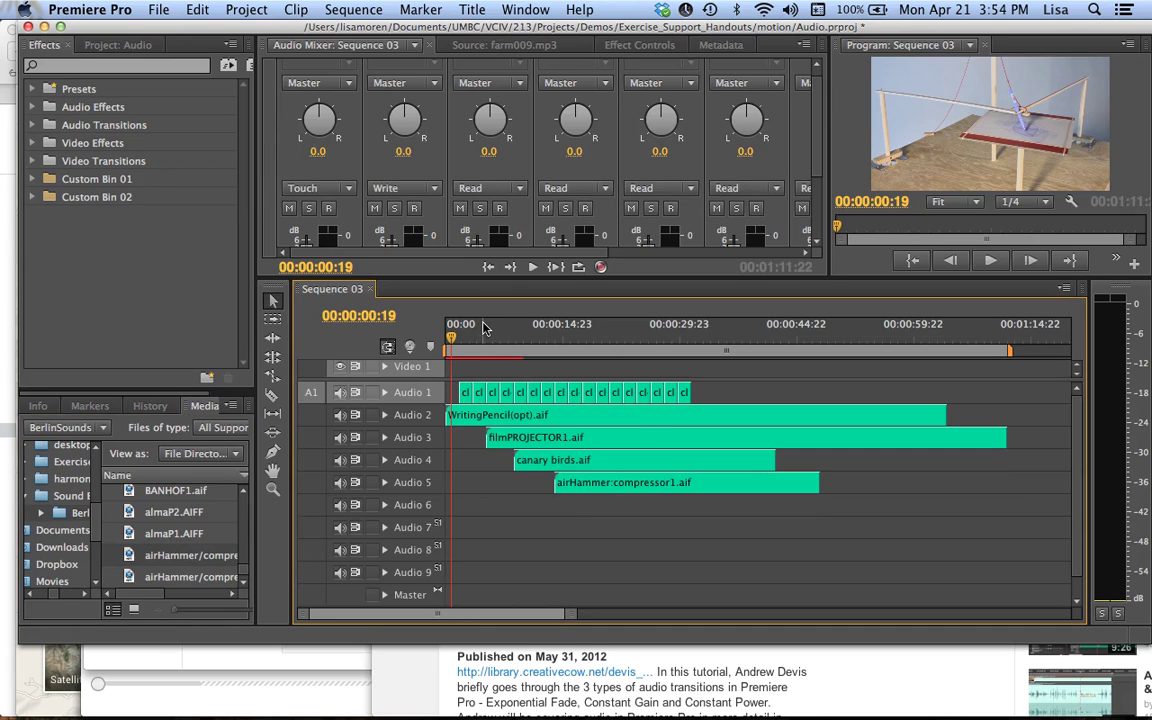
Step: Preview the layered collage, then enlarge the Audio Mixer to show the track faders
key(space)
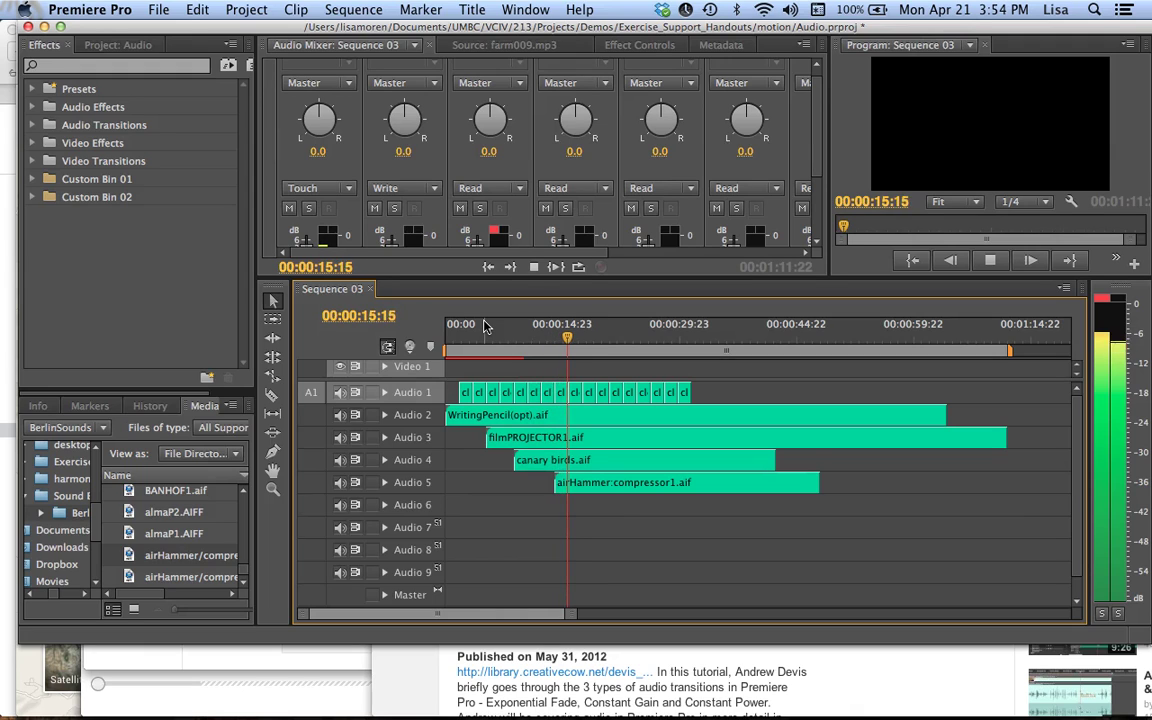
key(space)
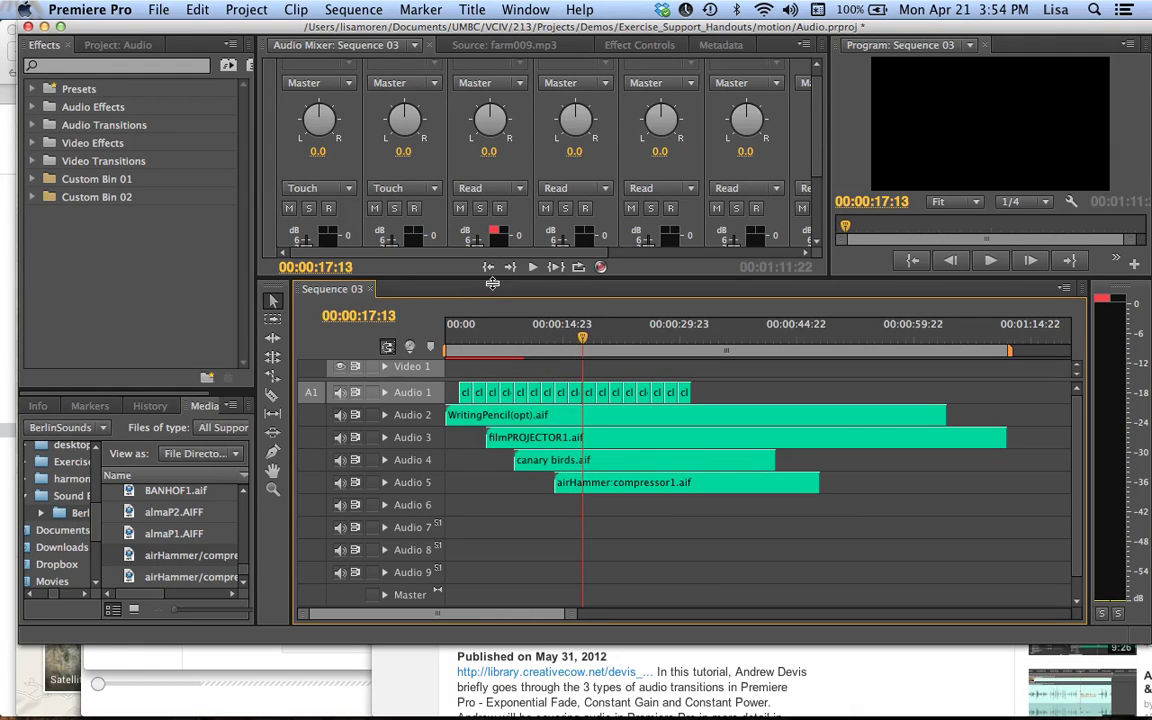
drag(493, 277, 487, 377)
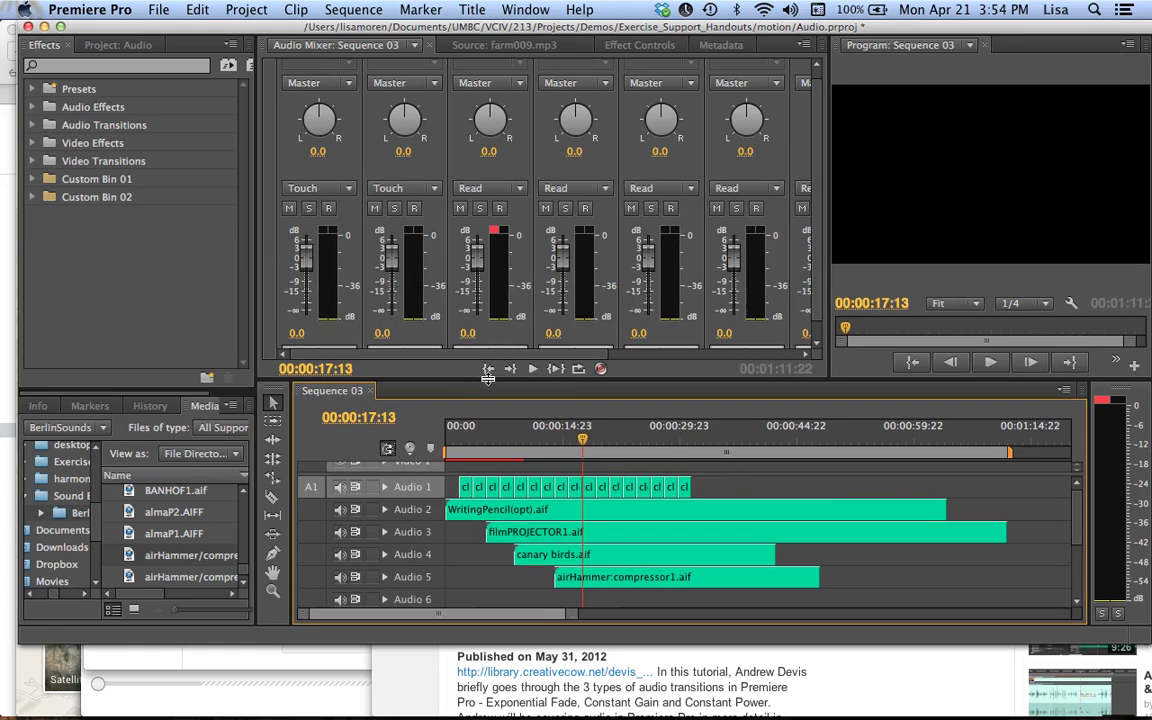
Step: Replay the collage from the sequence start and enlarge the mixer to reveal track names
click(573, 439)
drag(567, 439, 451, 427)
key(space)
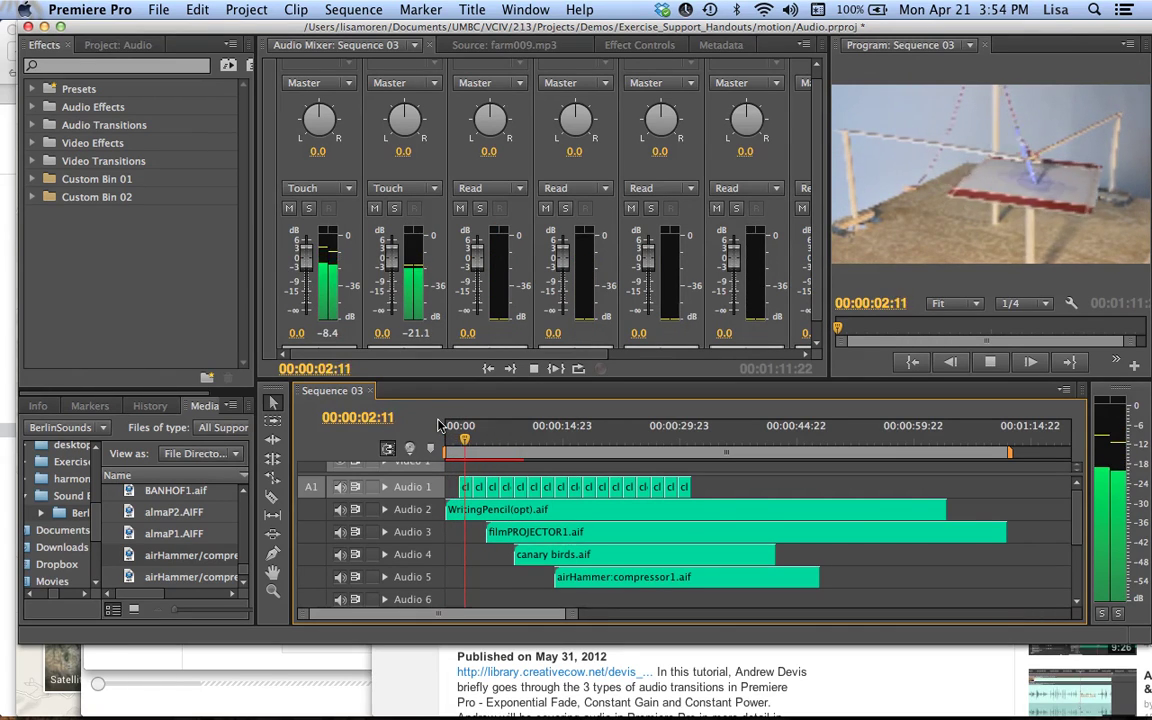
key(space)
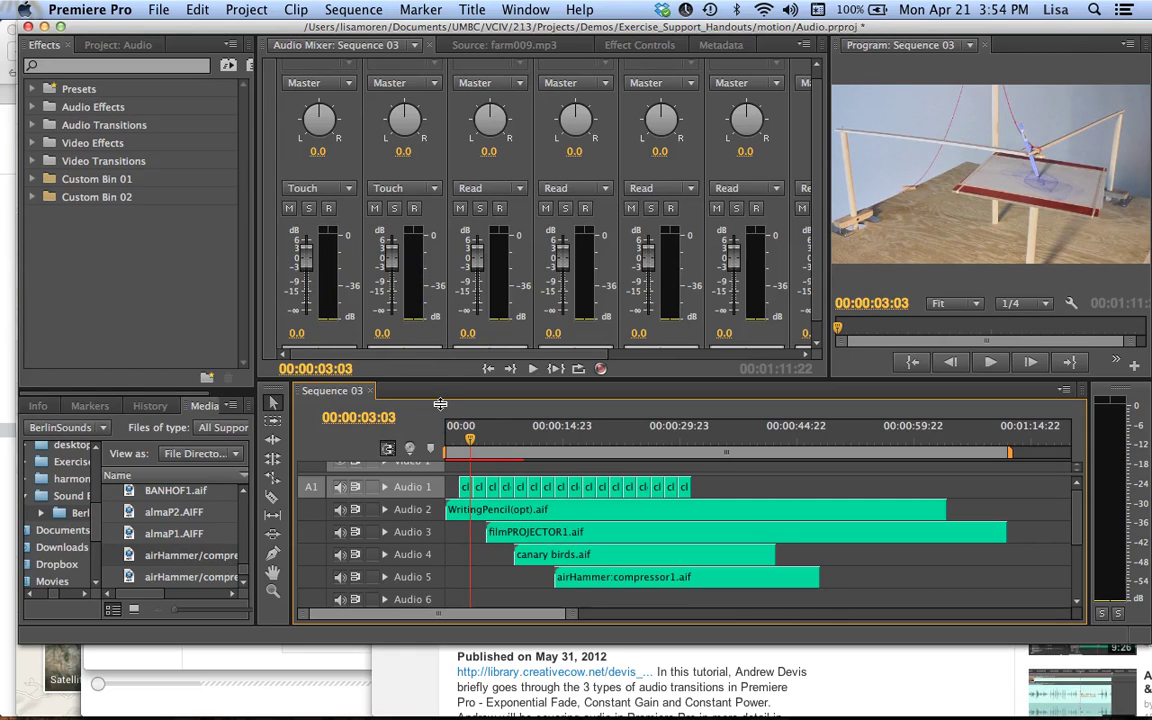
drag(440, 403, 438, 402)
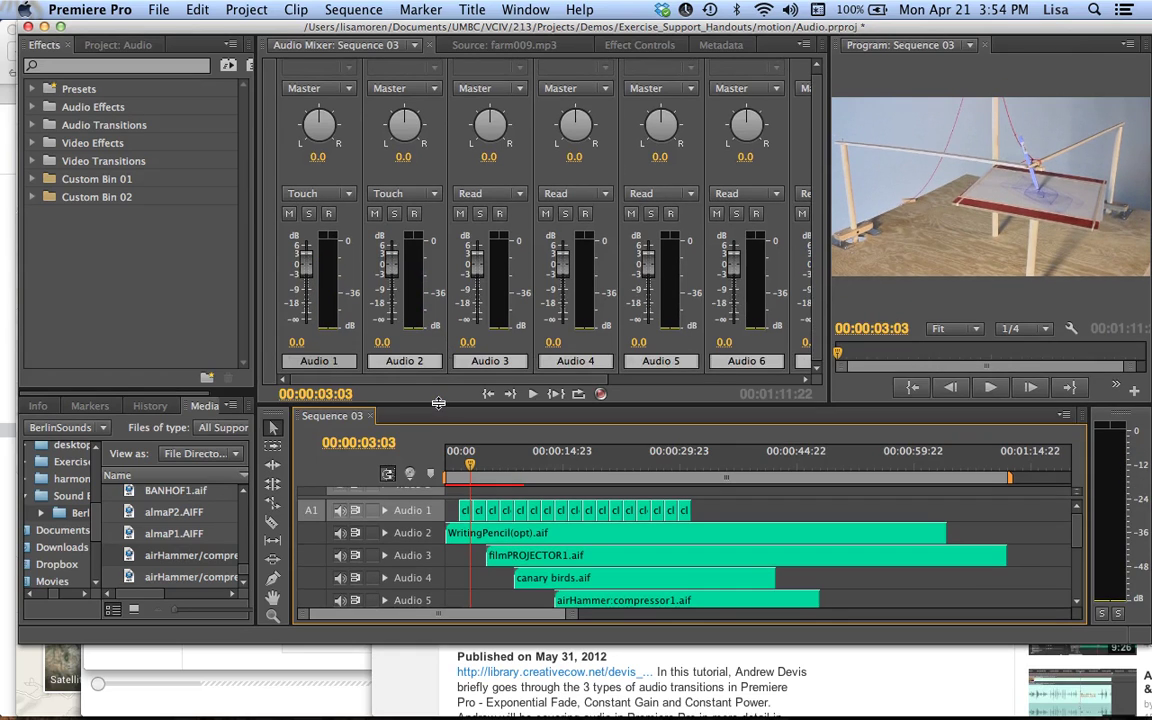
Step: Name the first three mixer tracks Clock Ticking, Pencil Writing and Film Projector, then start naming the fourth
click(340, 363)
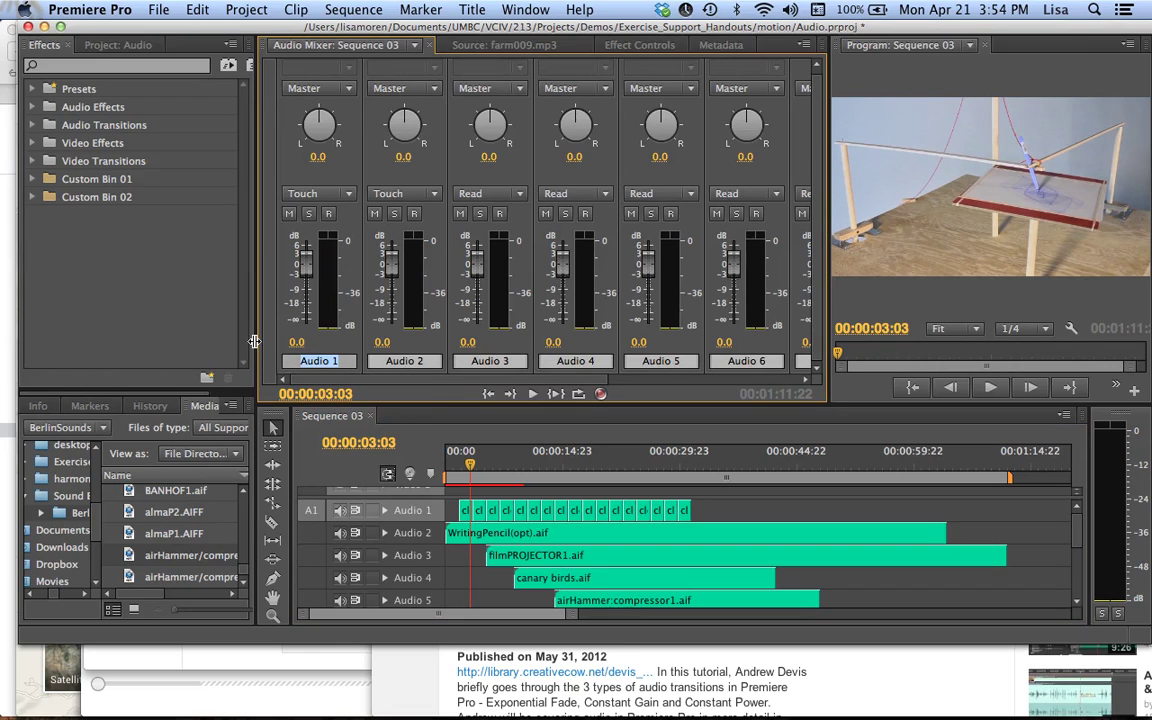
text(Clock Ticking)
key(Return)
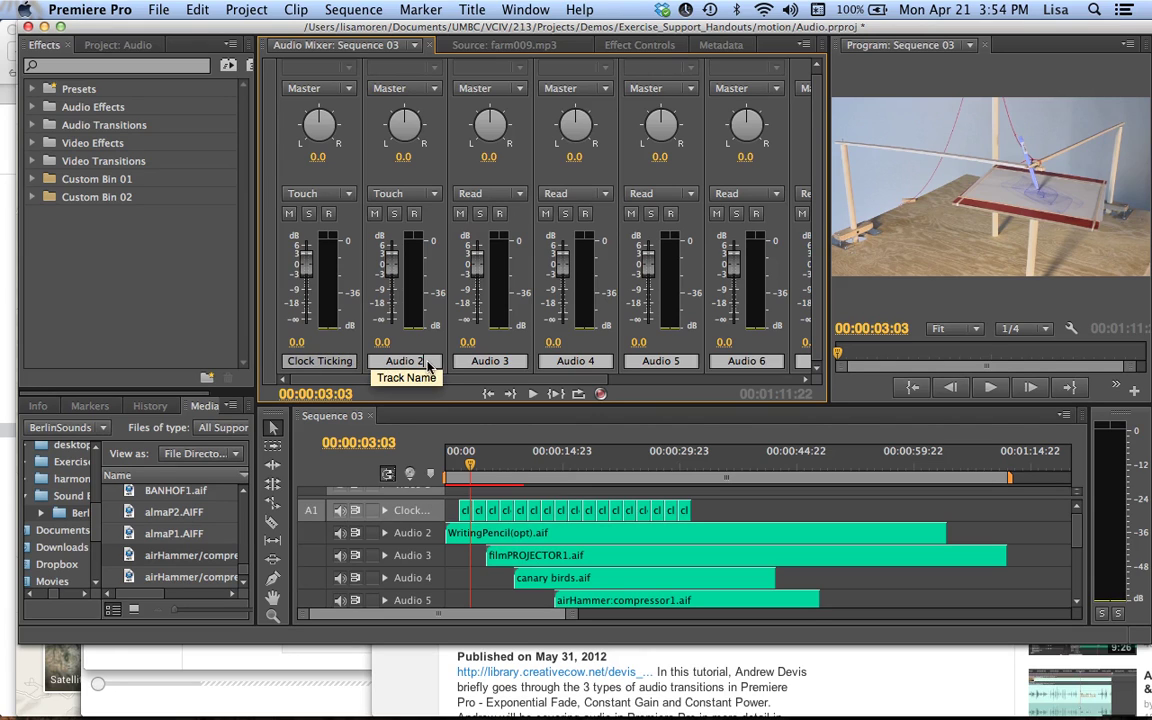
click(428, 367)
text(Pencil)
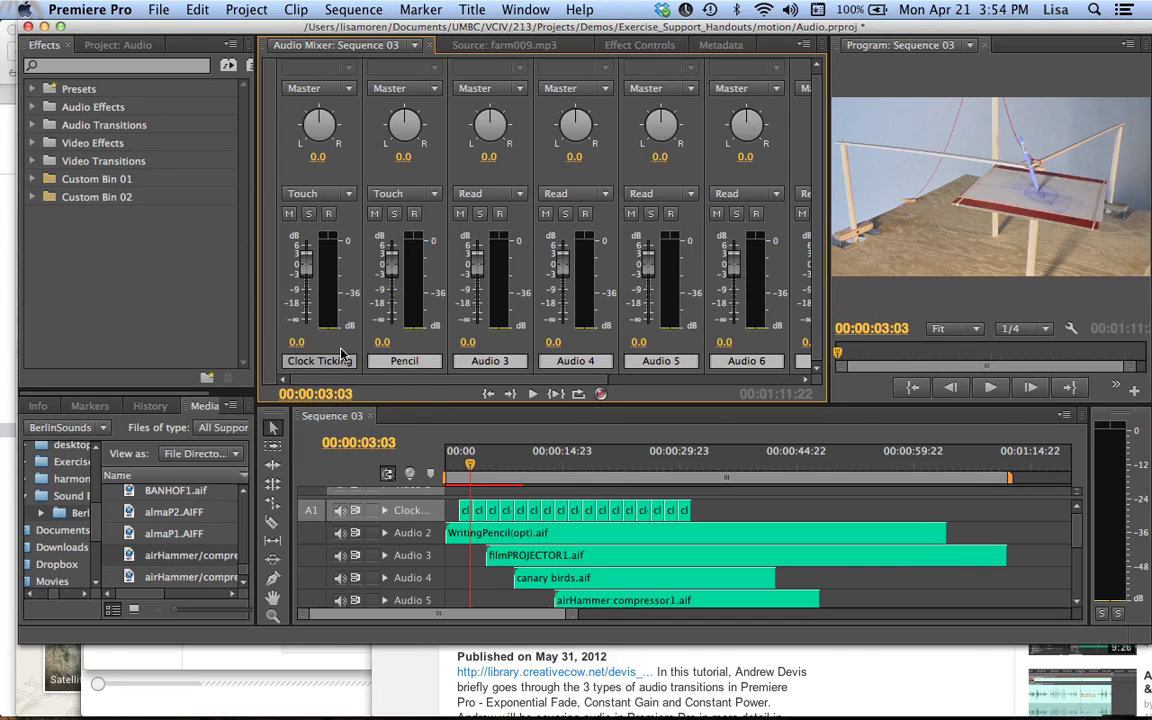
text( Writing)
click(467, 362)
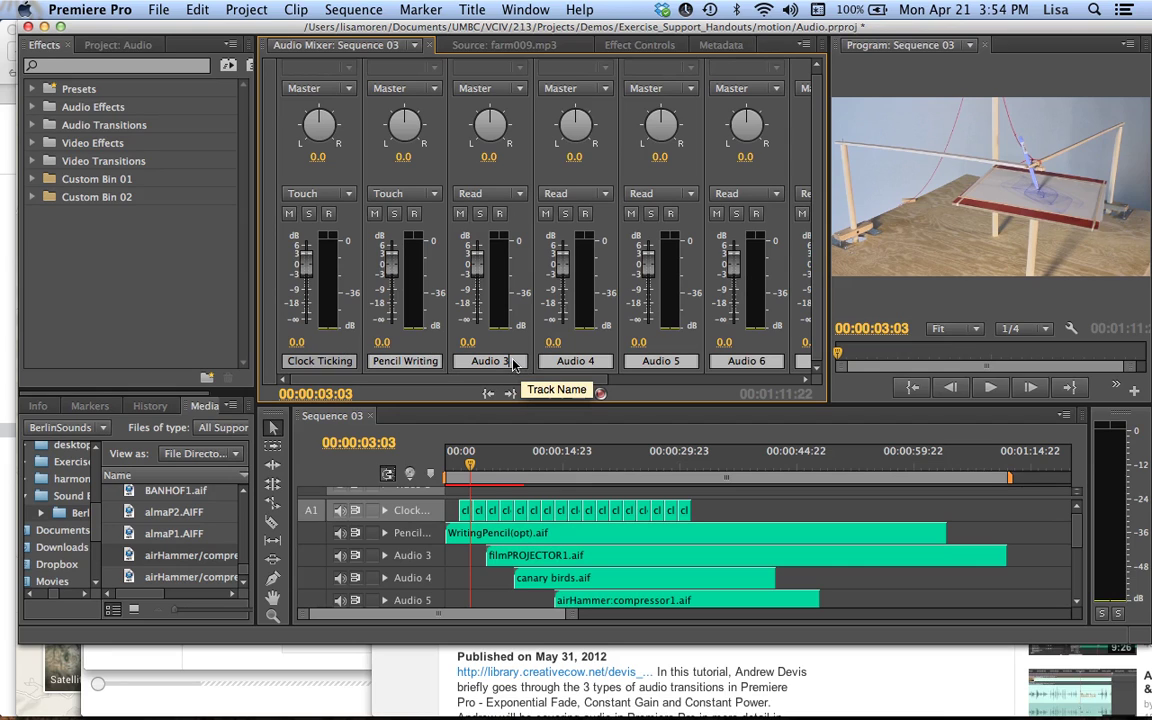
text(Film Projector)
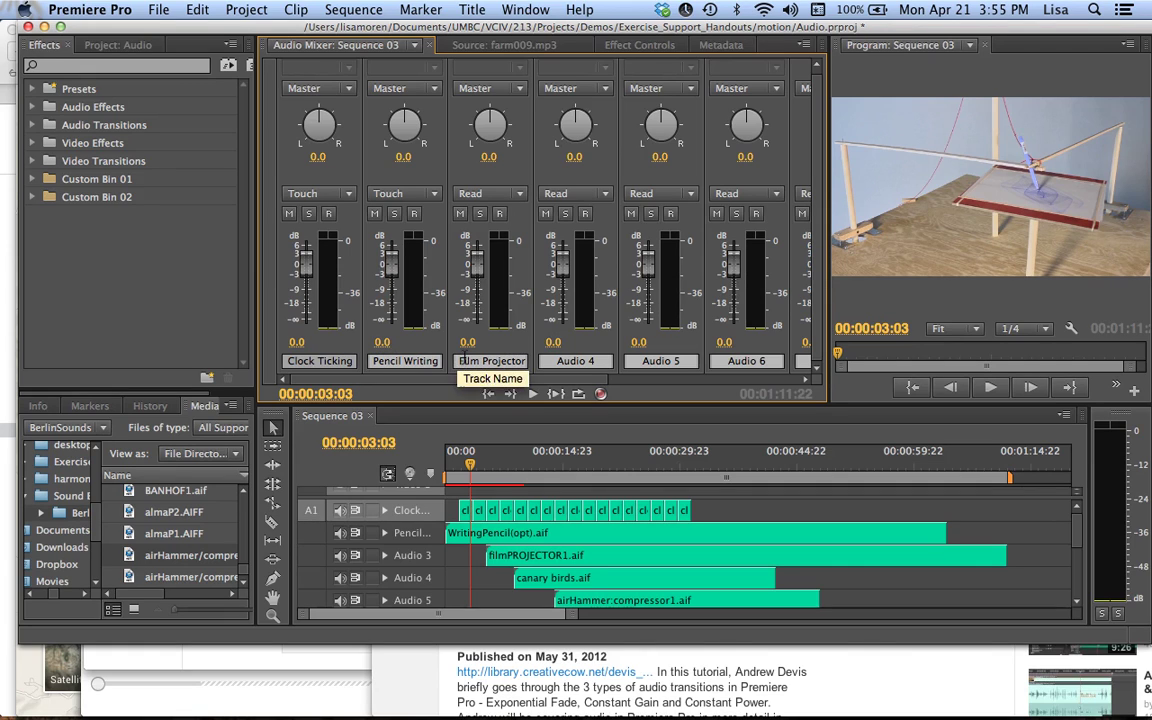
key(Tab)
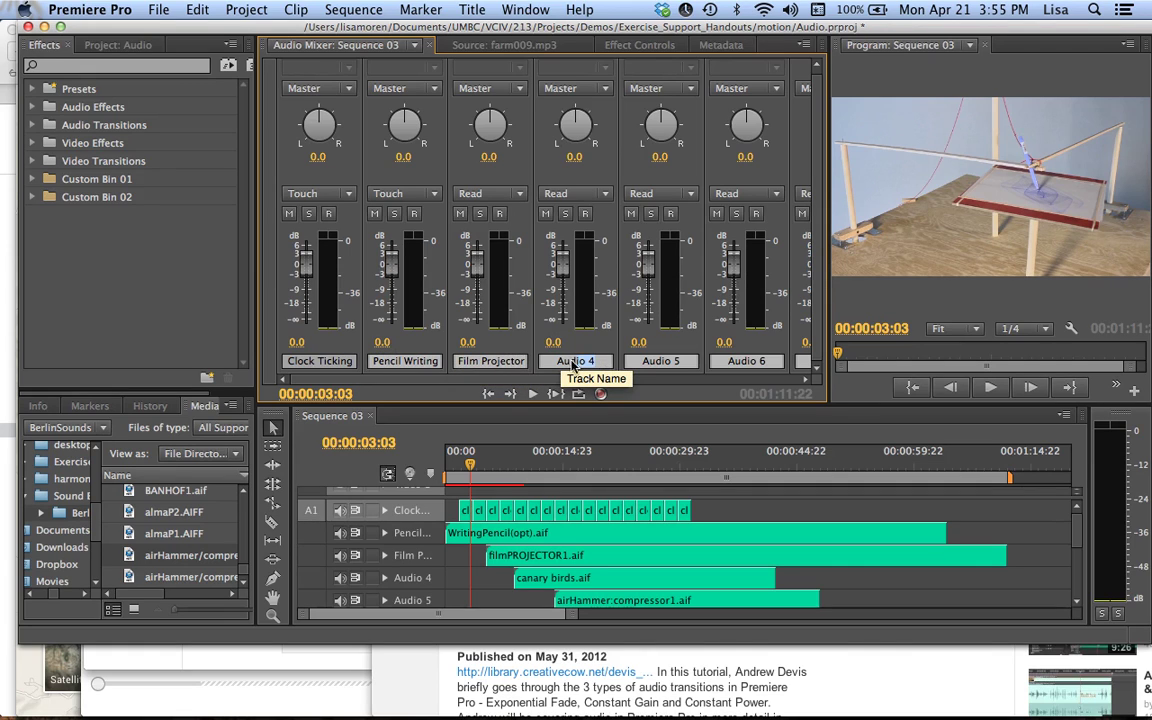
text(C)
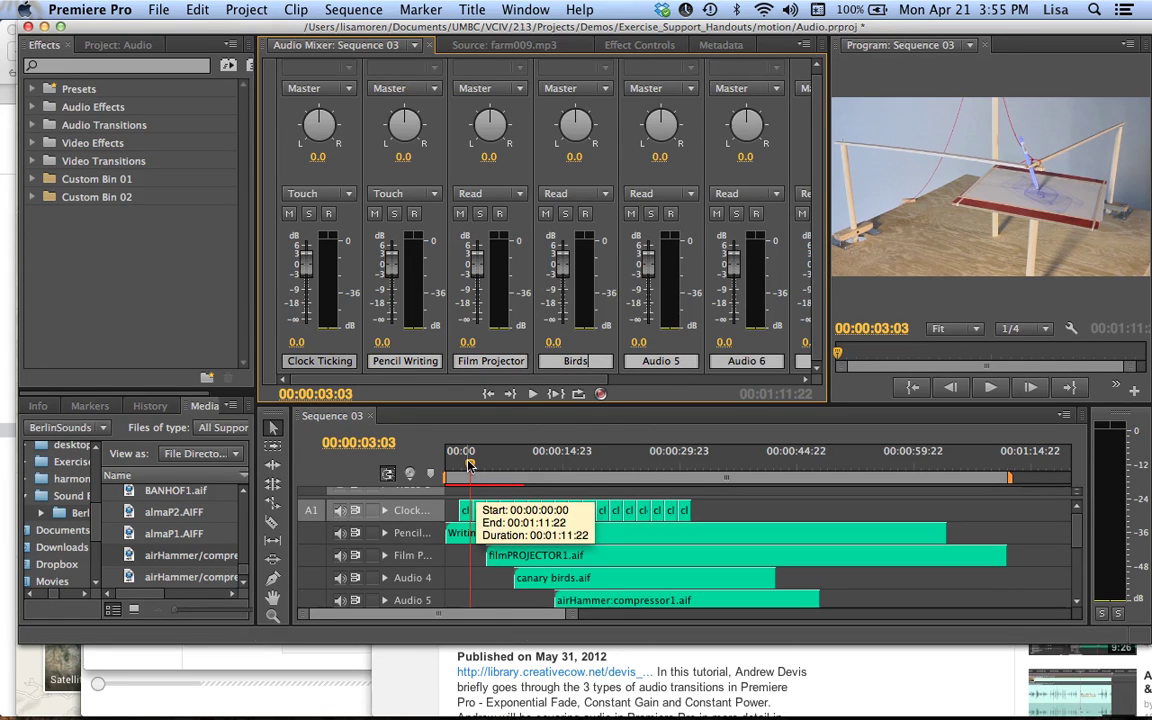
Step: Lower the Clock Ticking fader to -9.7 dB and pull down the Film Projector and Birds faders
drag(306, 256, 307, 294)
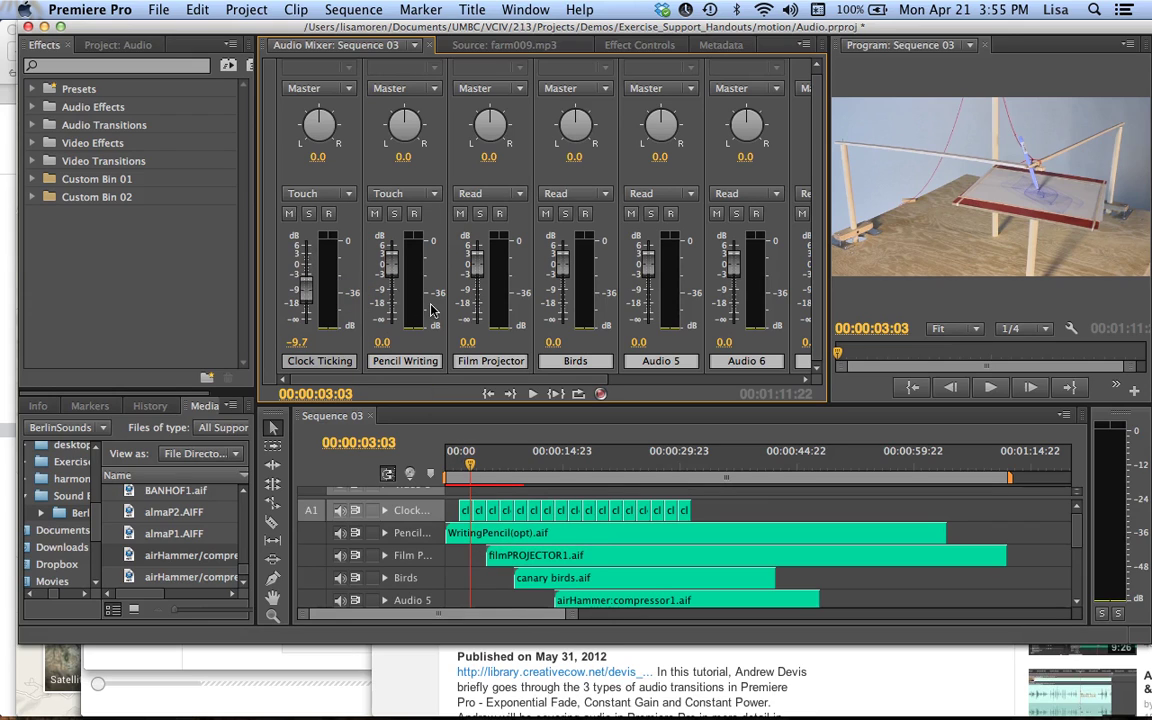
drag(480, 270, 480, 282)
drag(563, 259, 563, 268)
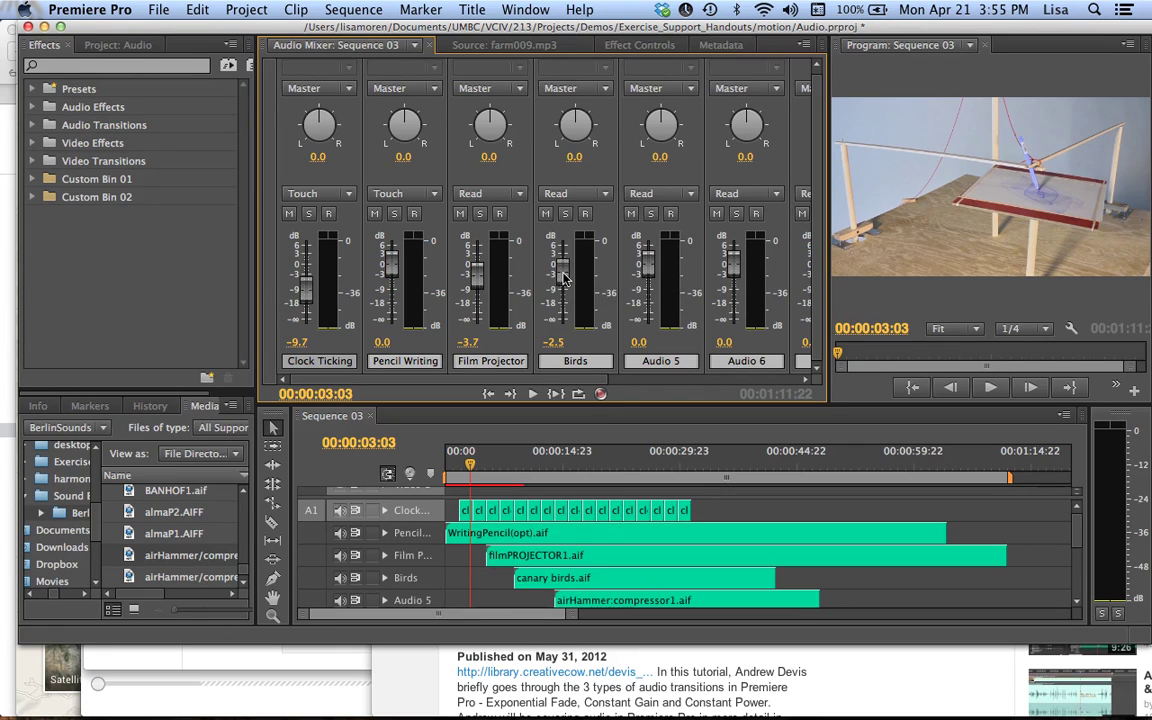
Step: Shift the airHammer clip on Audio 5 about 30 seconds later and preview the mix
click(594, 604)
drag(594, 604, 842, 600)
key(space)
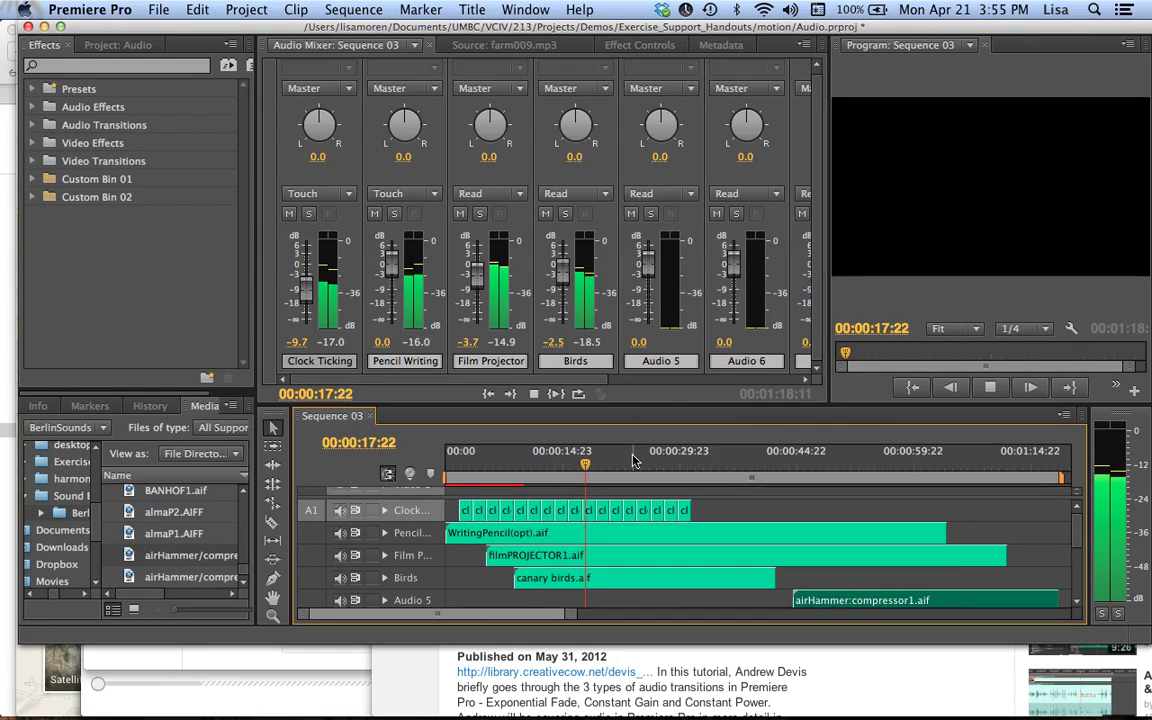
key(space)
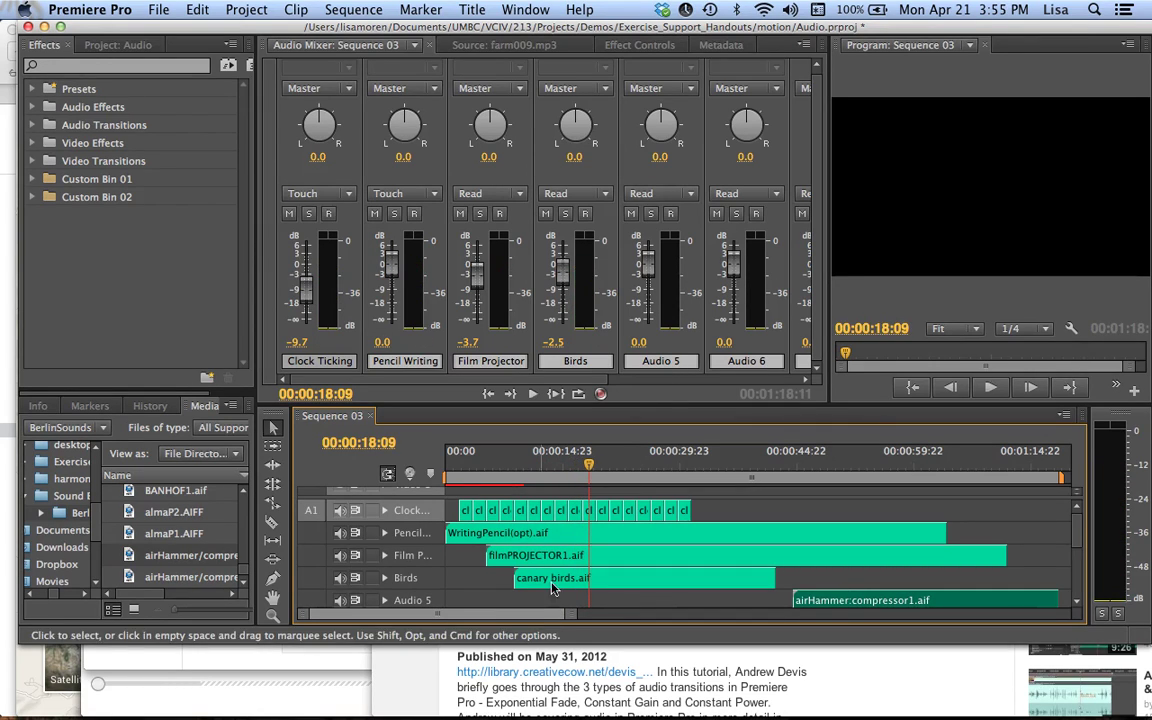
Step: Lower Birds to -6.0 dB and Film Projector to -7.5 dB, then replay from about 12 seconds
drag(563, 268, 563, 296)
drag(480, 280, 481, 290)
click(540, 462)
key(space)
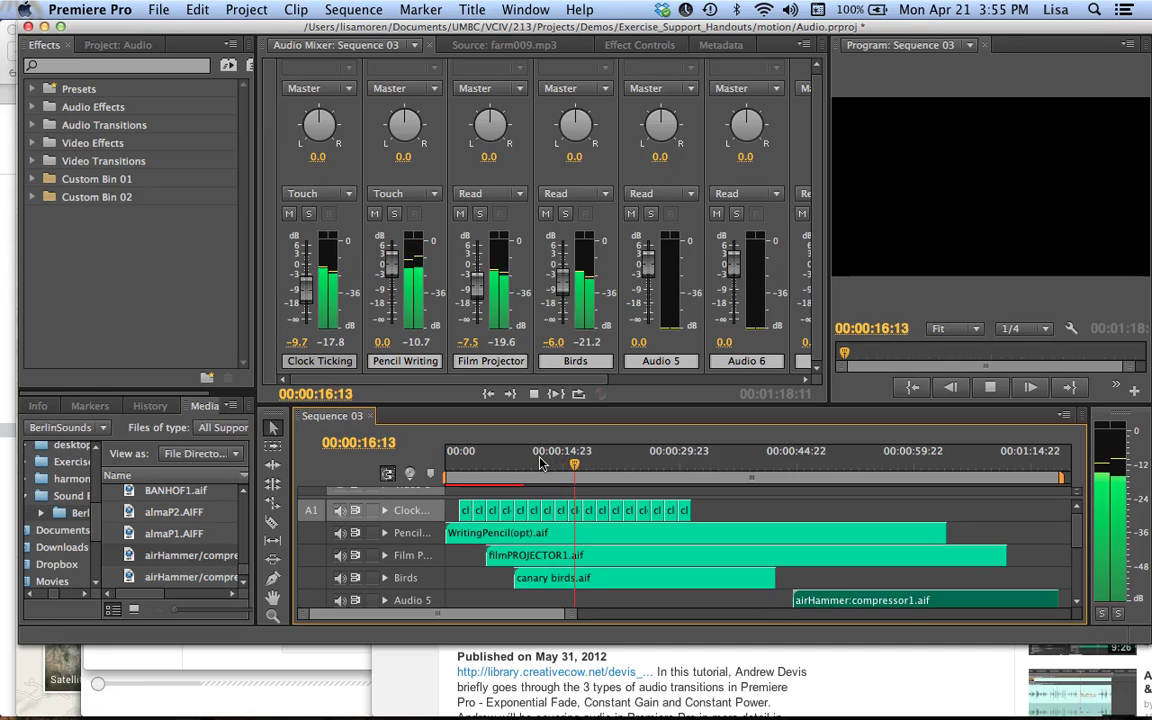
key(space)
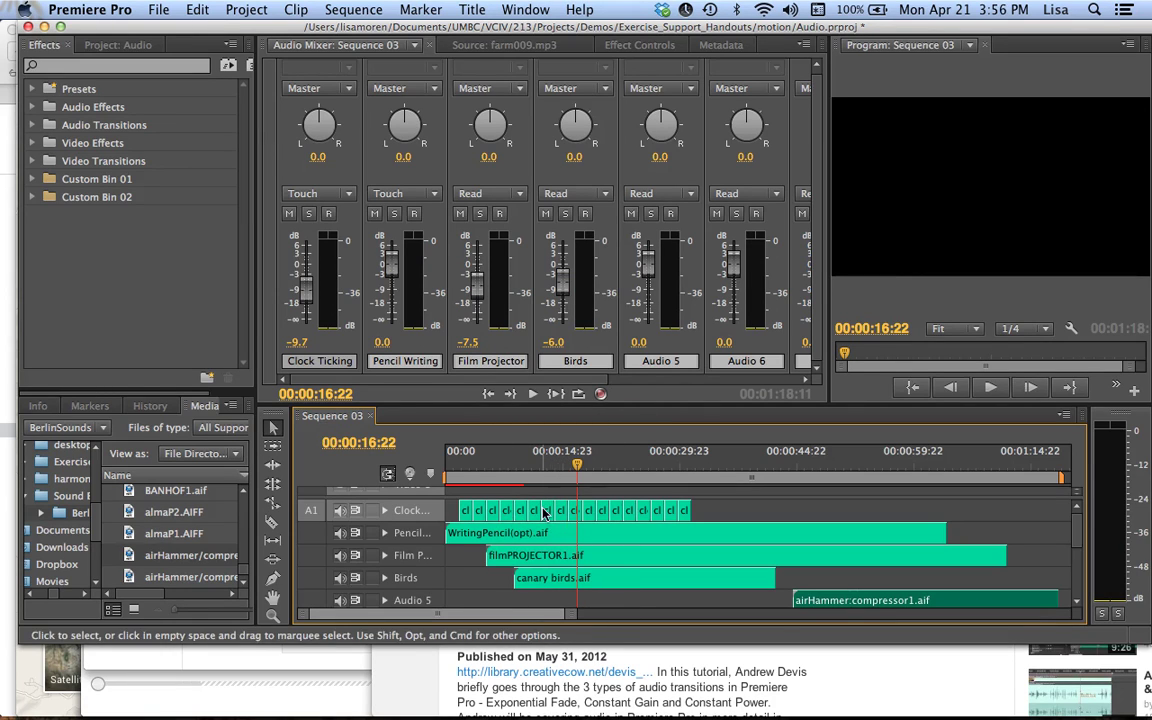
Step: Add three volume keyframes on the WritingPencil clip, dragging the middle one down and moving the last
click(385, 536)
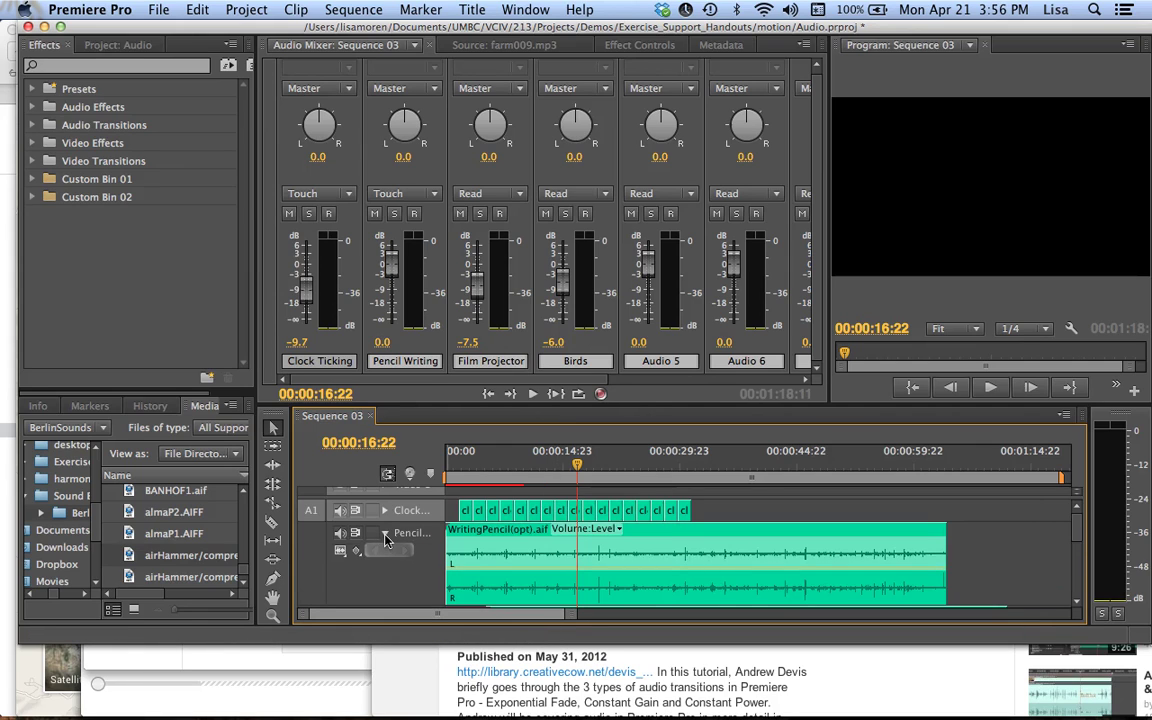
click(494, 572)
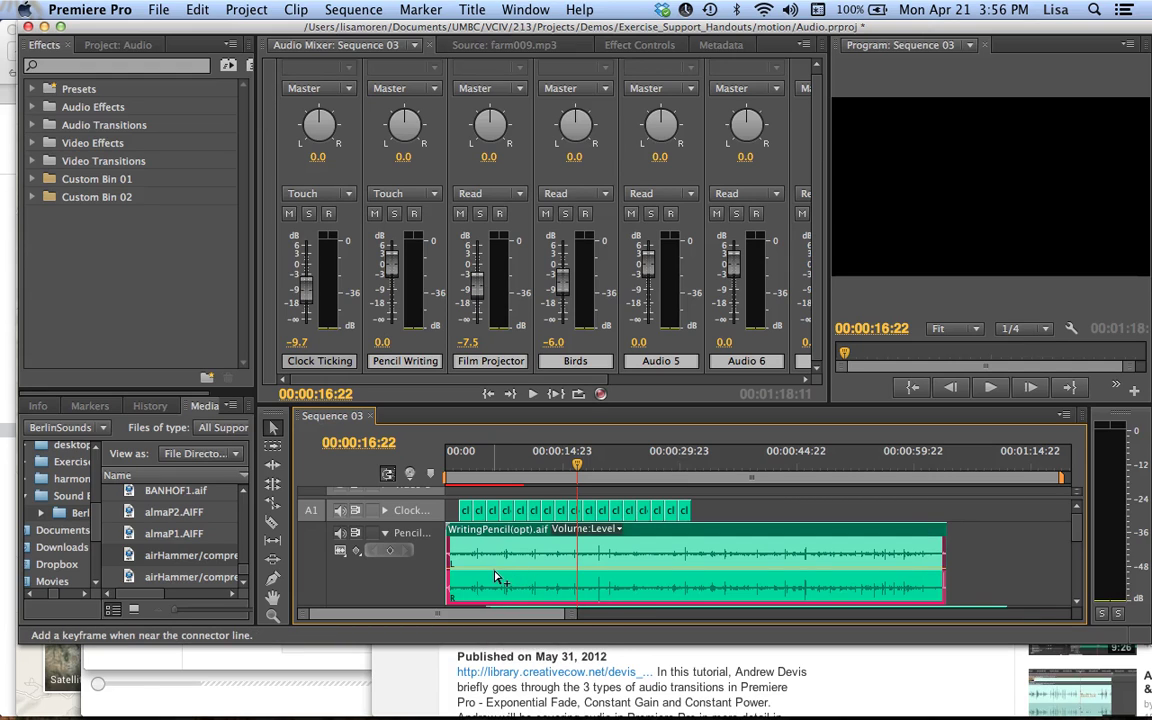
super+click(494, 570)
super+click(543, 570)
super+click(603, 570)
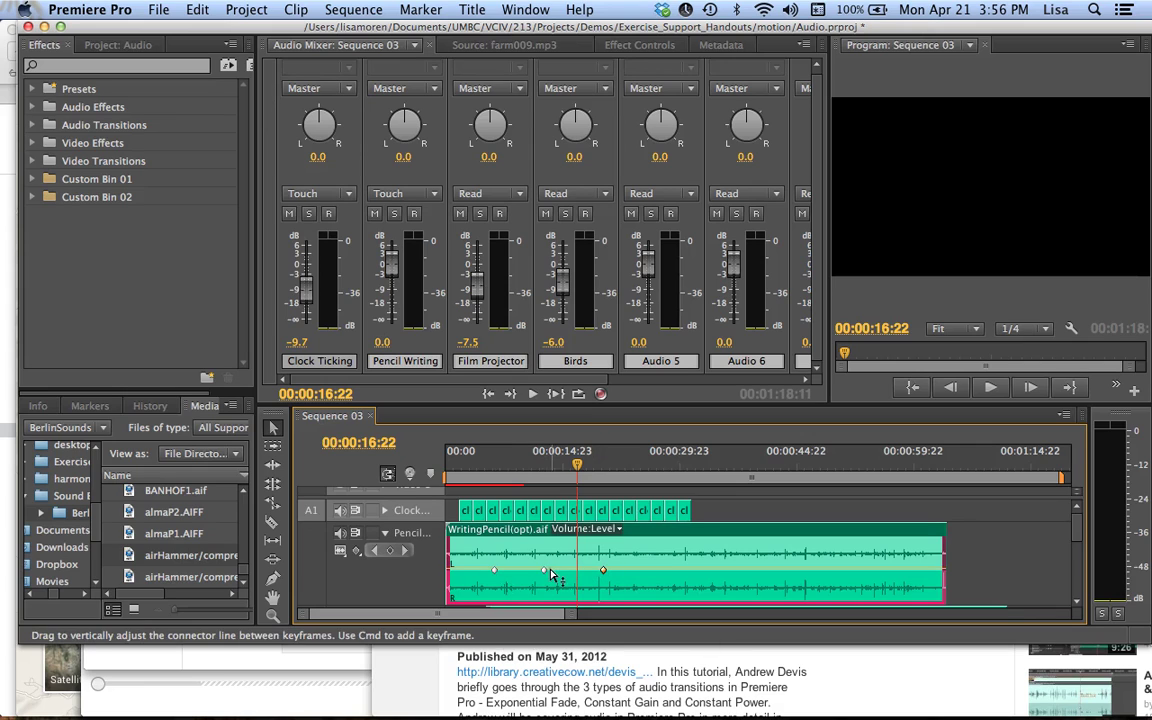
drag(545, 576, 543, 580)
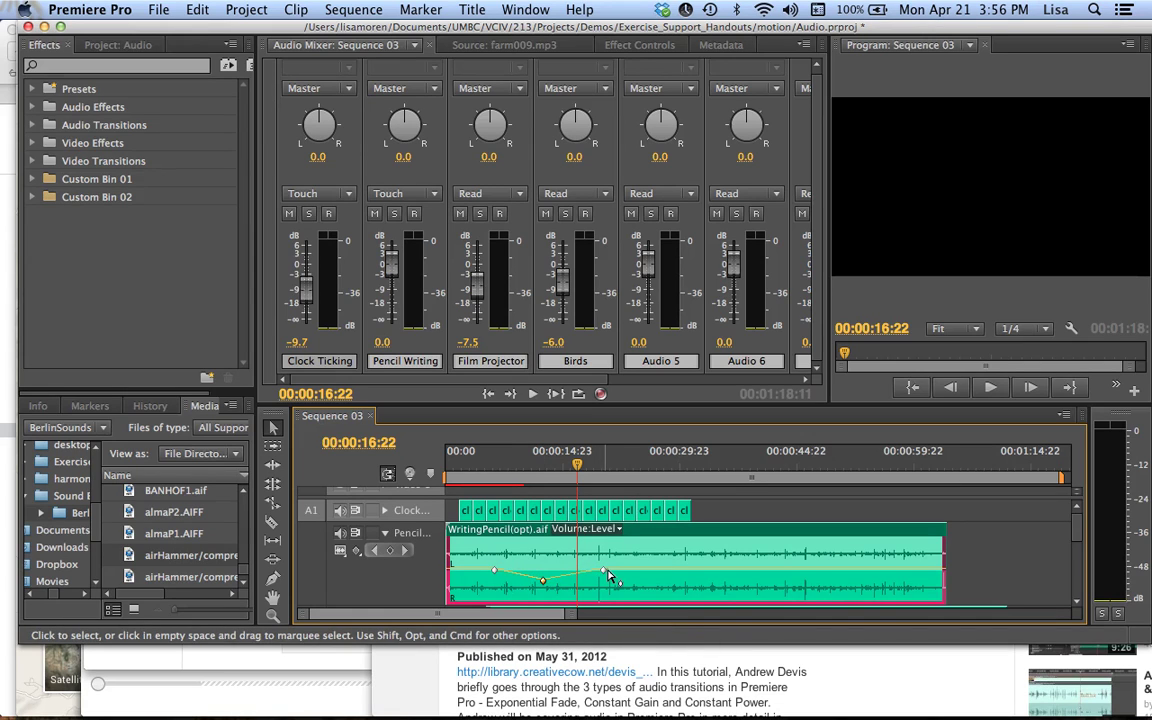
drag(604, 571, 638, 568)
scroll(662, 578, down, 3)
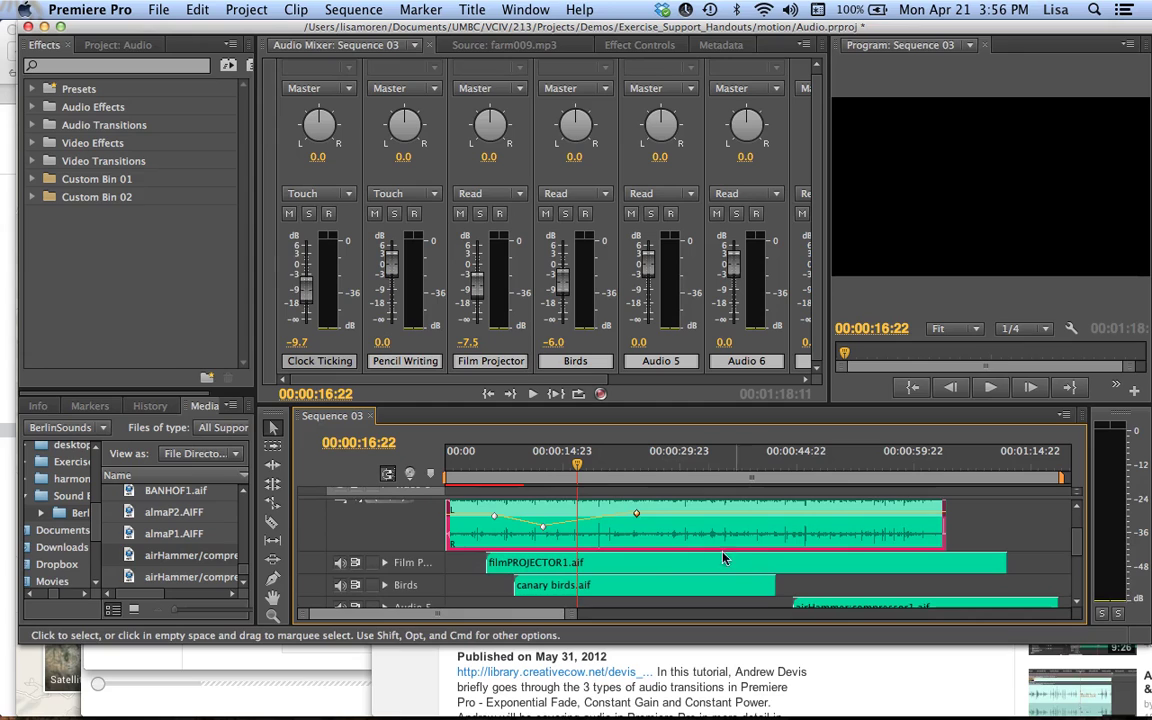
scroll(542, 553, up, 3)
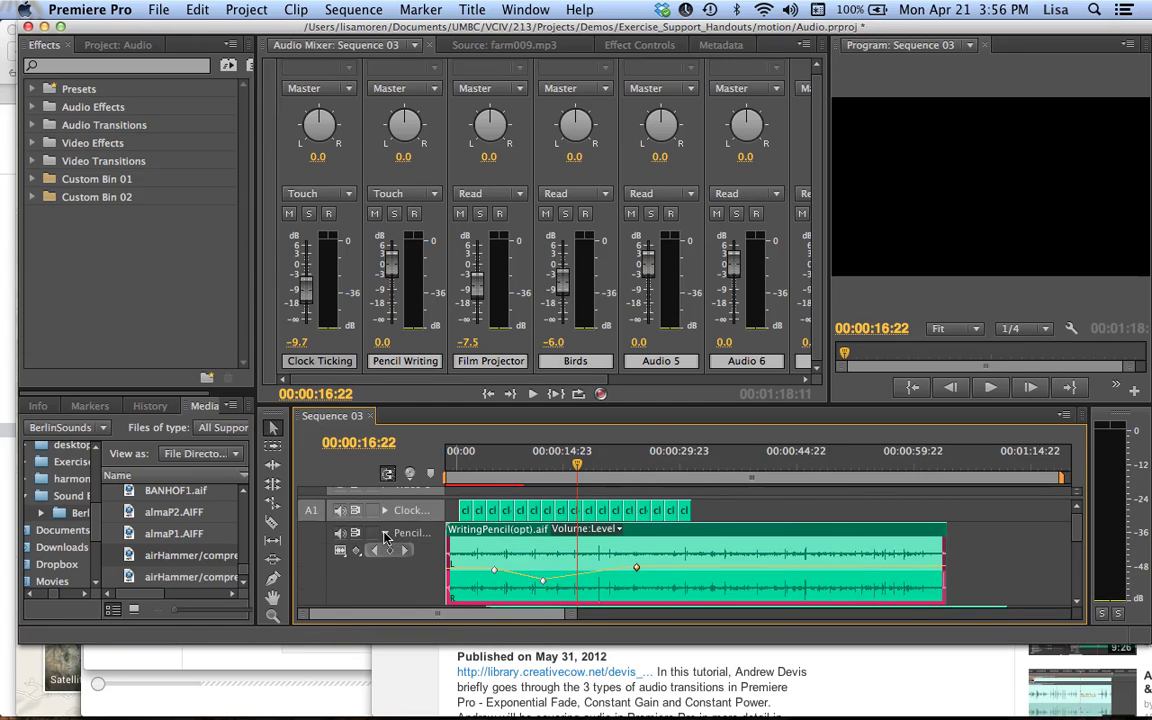
Step: Move the airHammer clip from Audio 5 onto the Film Projector track after filmPROJECTOR1
click(384, 533)
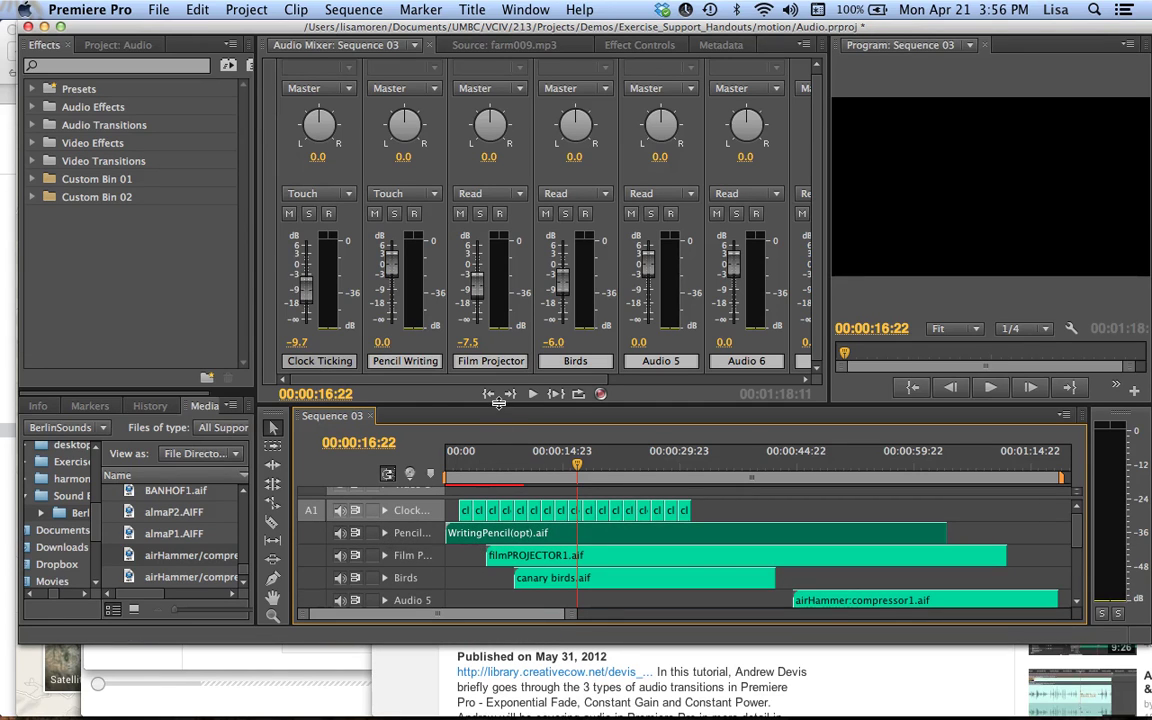
drag(499, 404, 499, 302)
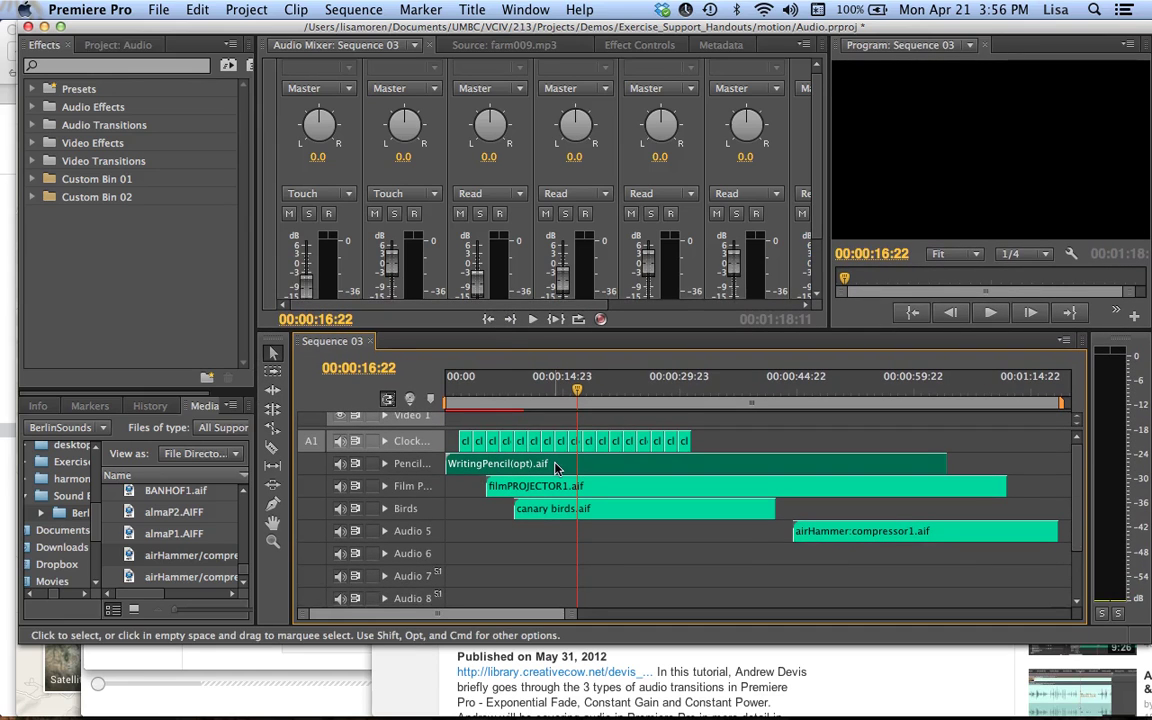
click(385, 486)
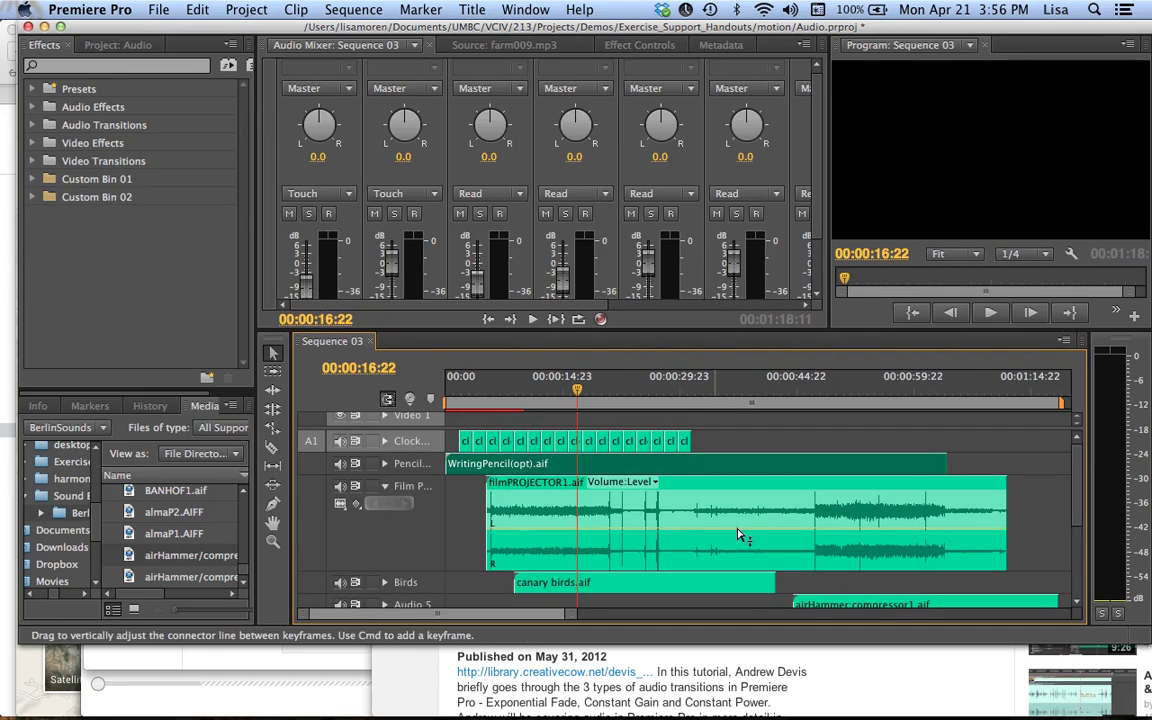
scroll(772, 535, down, 1)
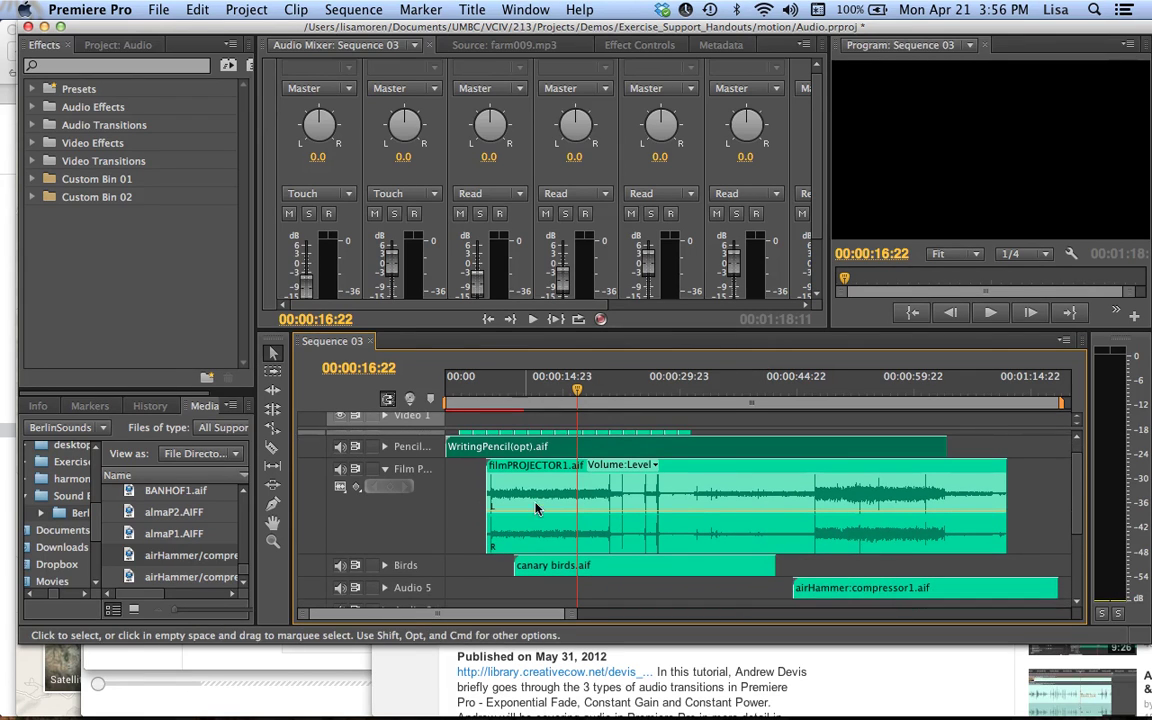
click(849, 590)
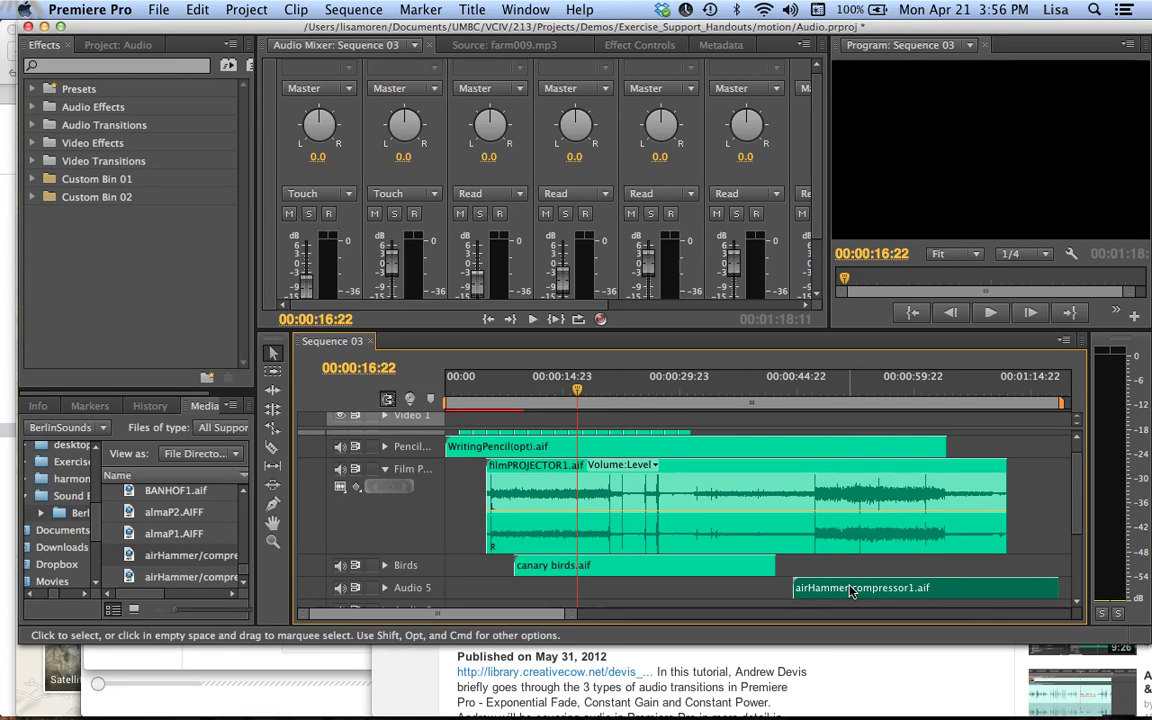
drag(851, 591, 647, 514)
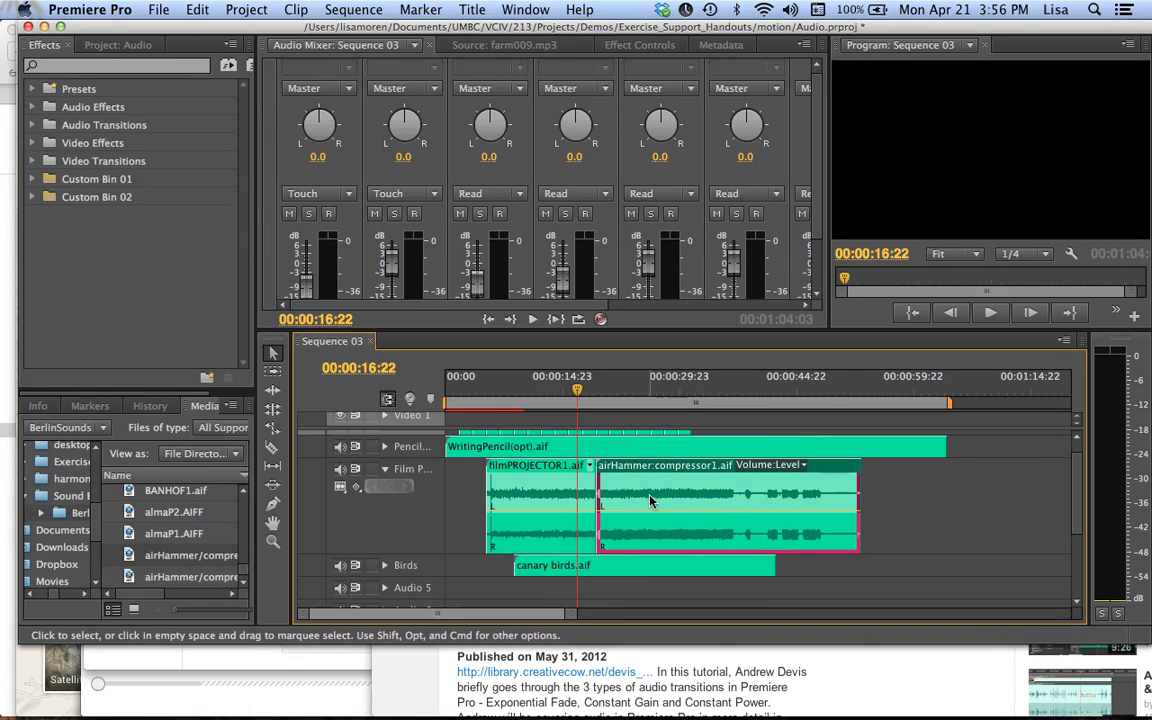
Step: Preview the join zoomed in and drag airHammer:compressor1's left edge to start earlier
key(=)
key(=)
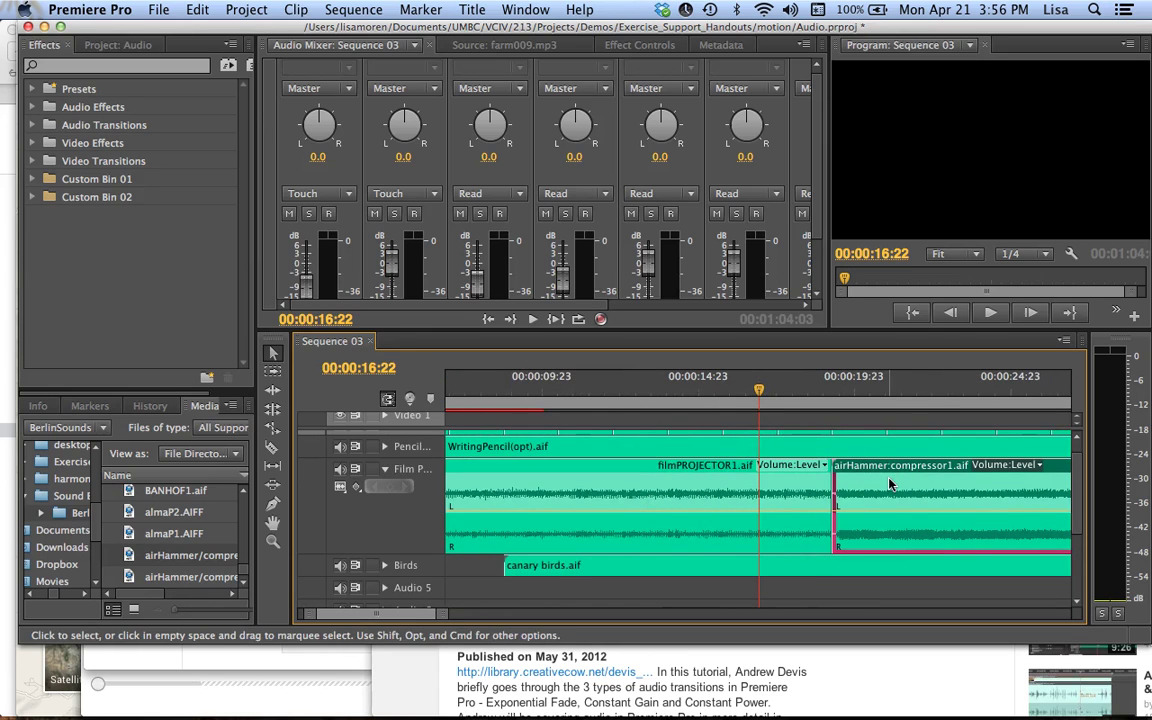
key(space)
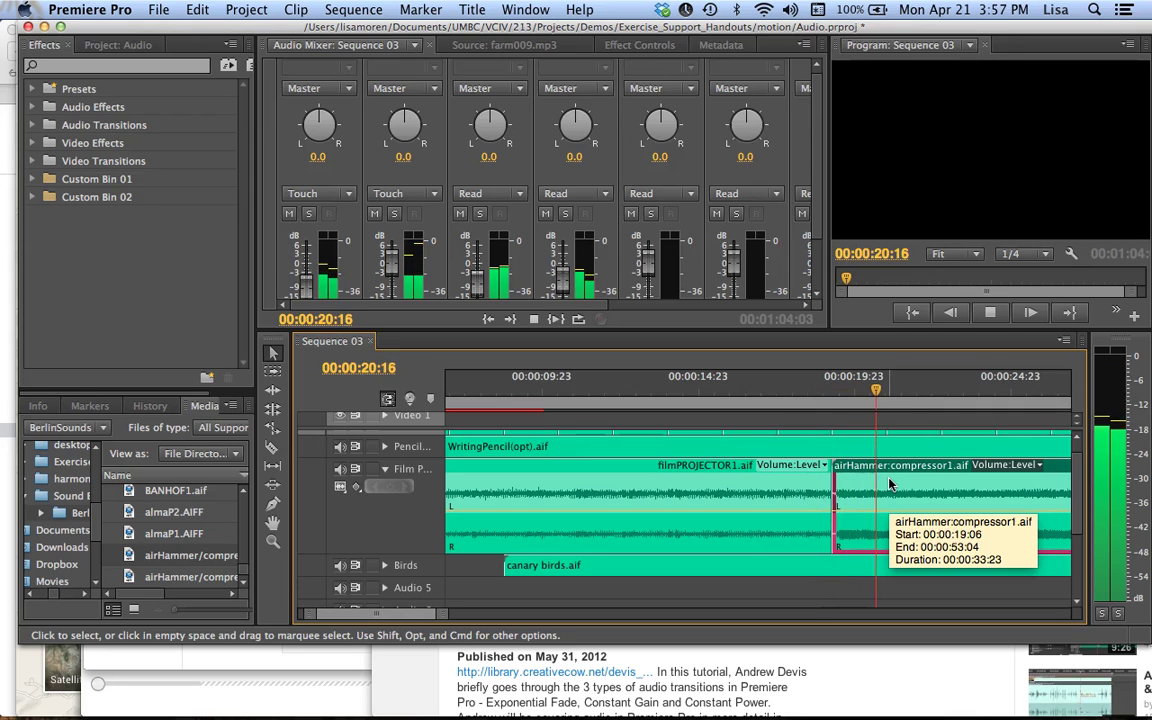
key(space)
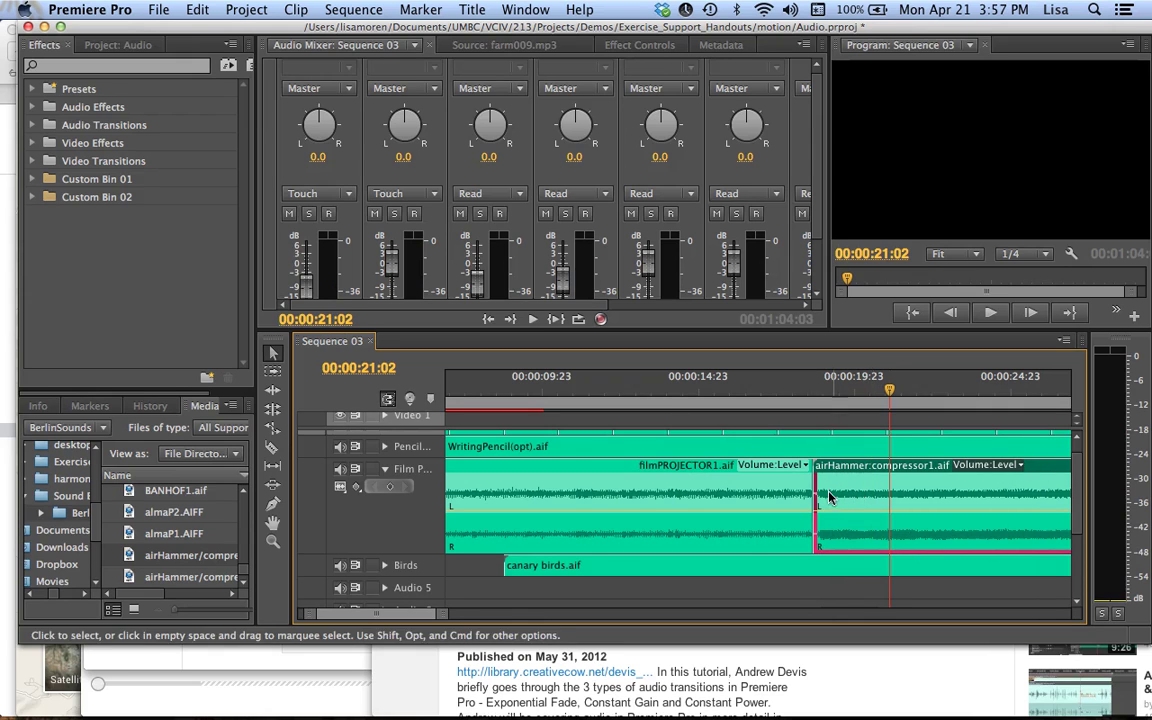
mouse_move(834, 495)
mouse_down()
mouse_move(818, 490)
mouse_move(841, 504)
mouse_move(827, 506)
mouse_up()
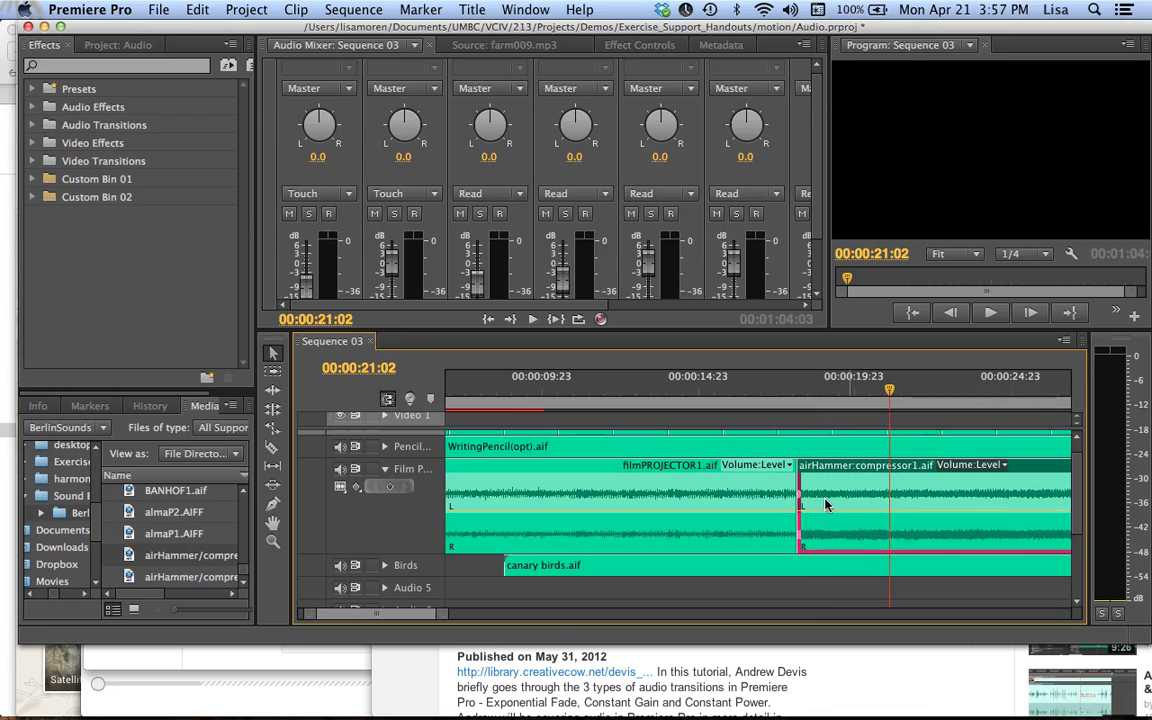
Step: Zoom in on the filmPROJECTOR1/airHammer cut, scrub and play it, then park the playhead at 00:00:17:18
click(788, 385)
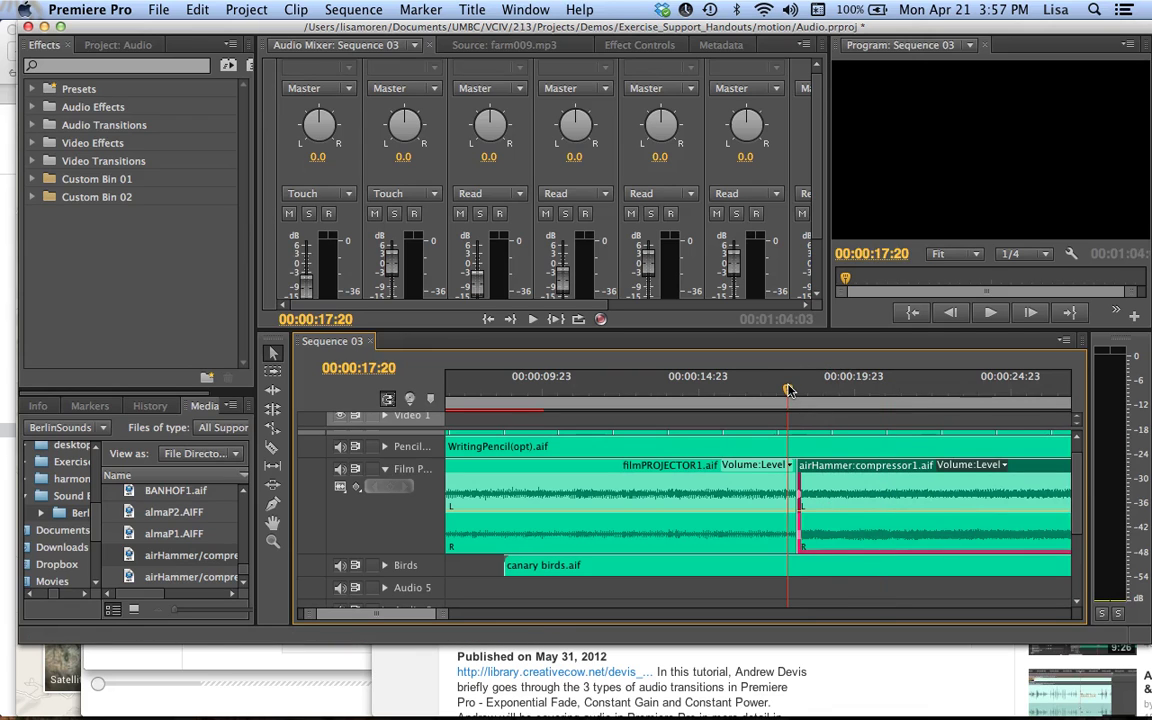
click(771, 450)
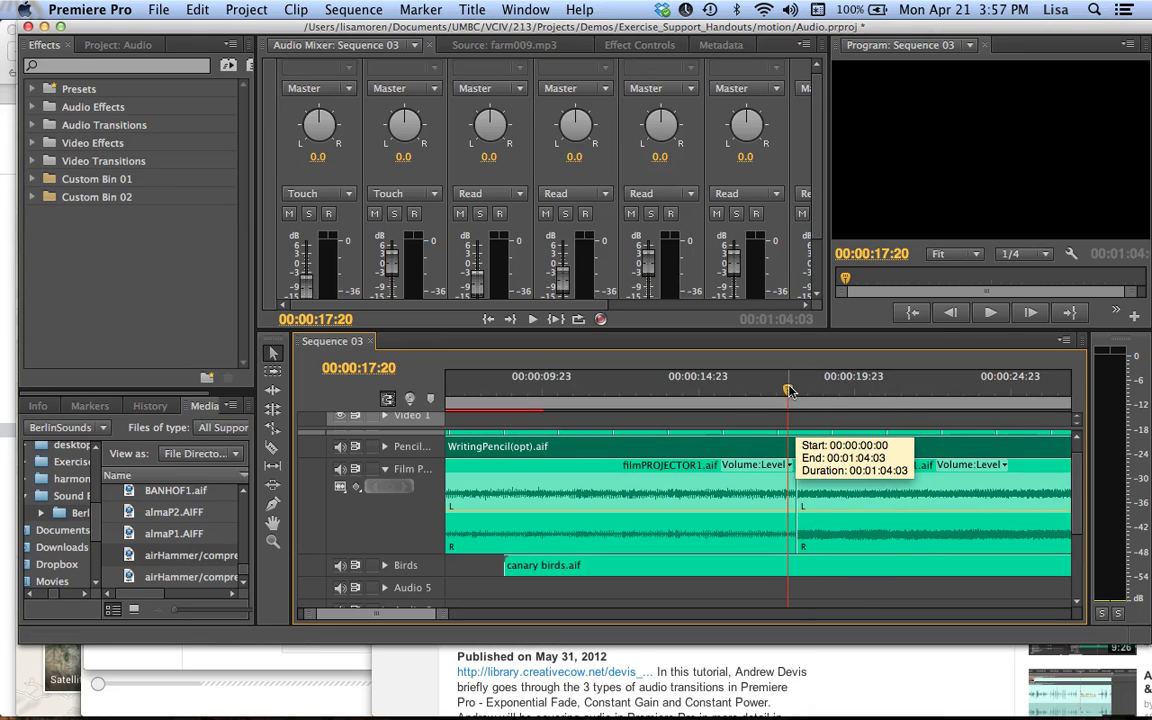
key(=)
key(=)
key(=)
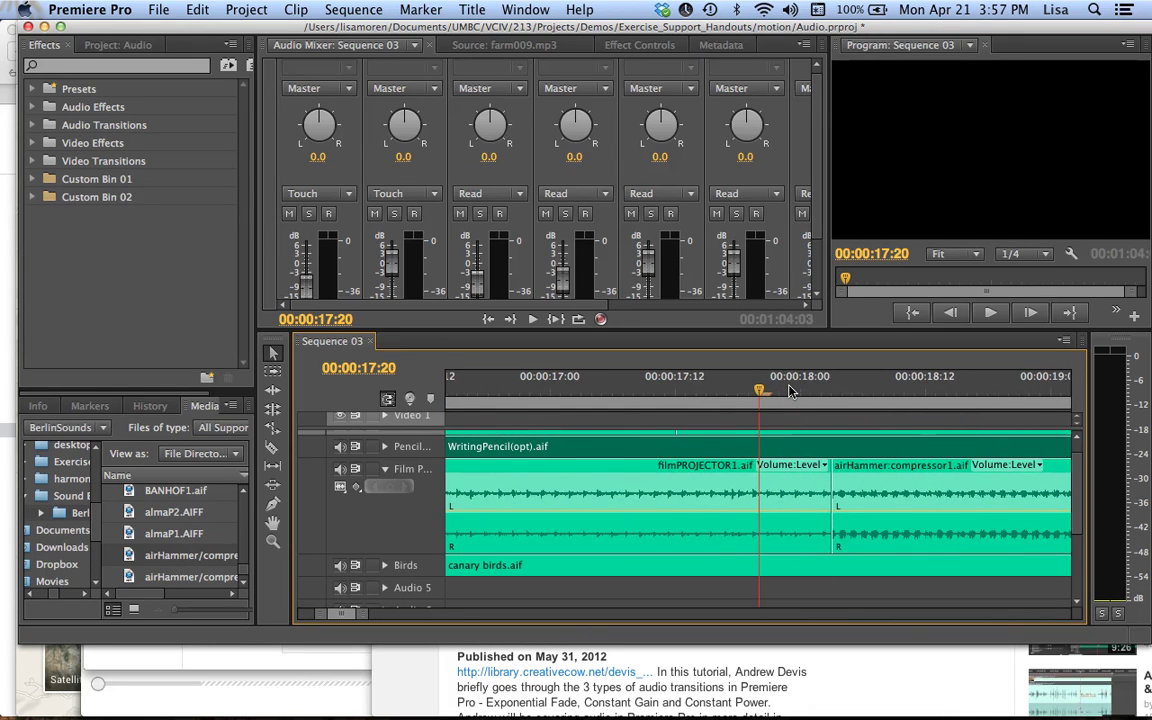
drag(758, 392, 733, 385)
key(space)
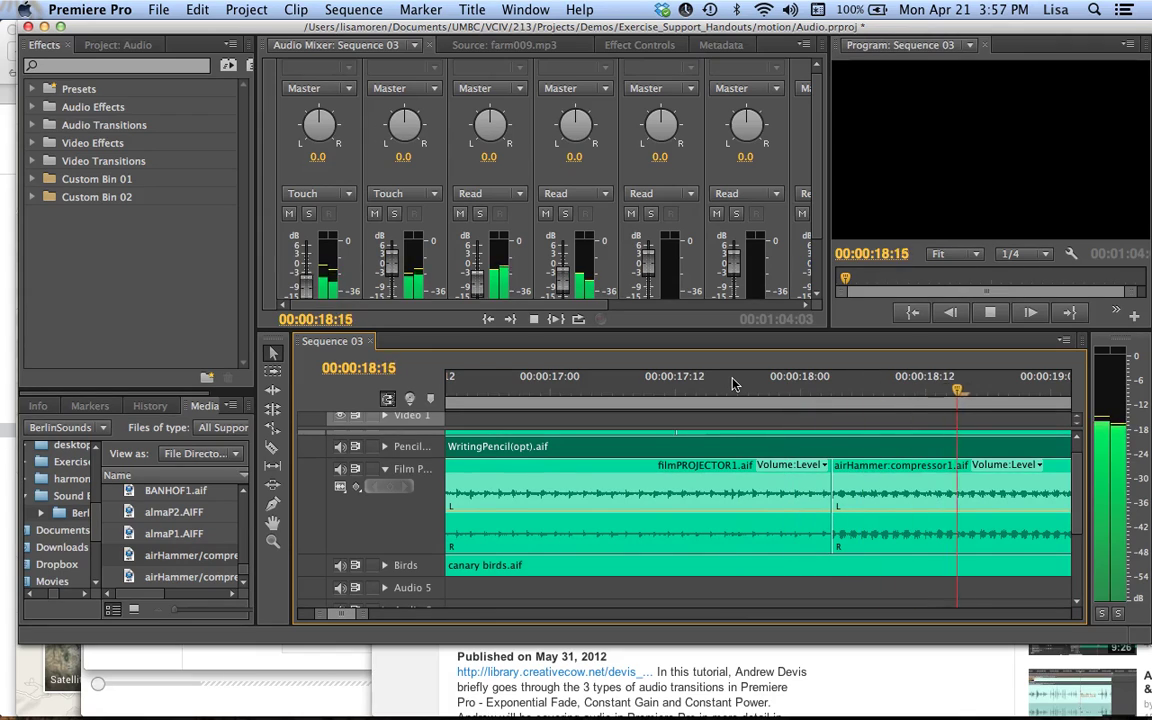
key(space)
drag(858, 389, 740, 386)
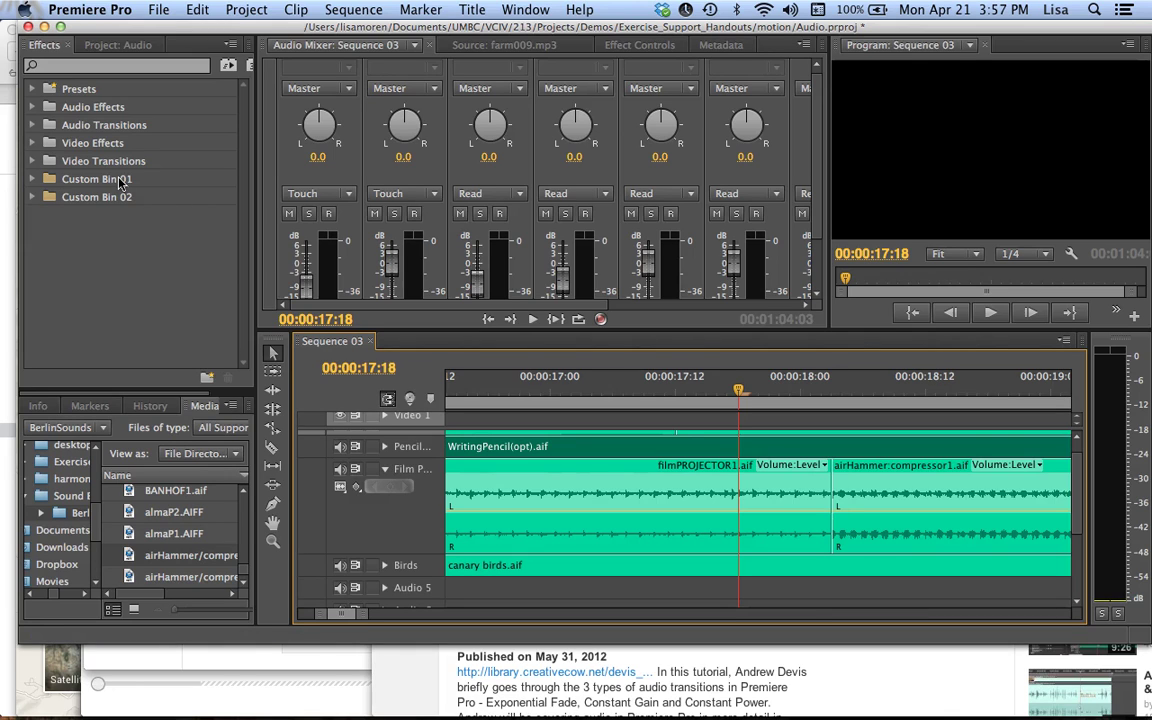
Step: Expand Audio Transitions > Crossfade to list Constant Gain, Constant Power and Exponential Fade
click(34, 128)
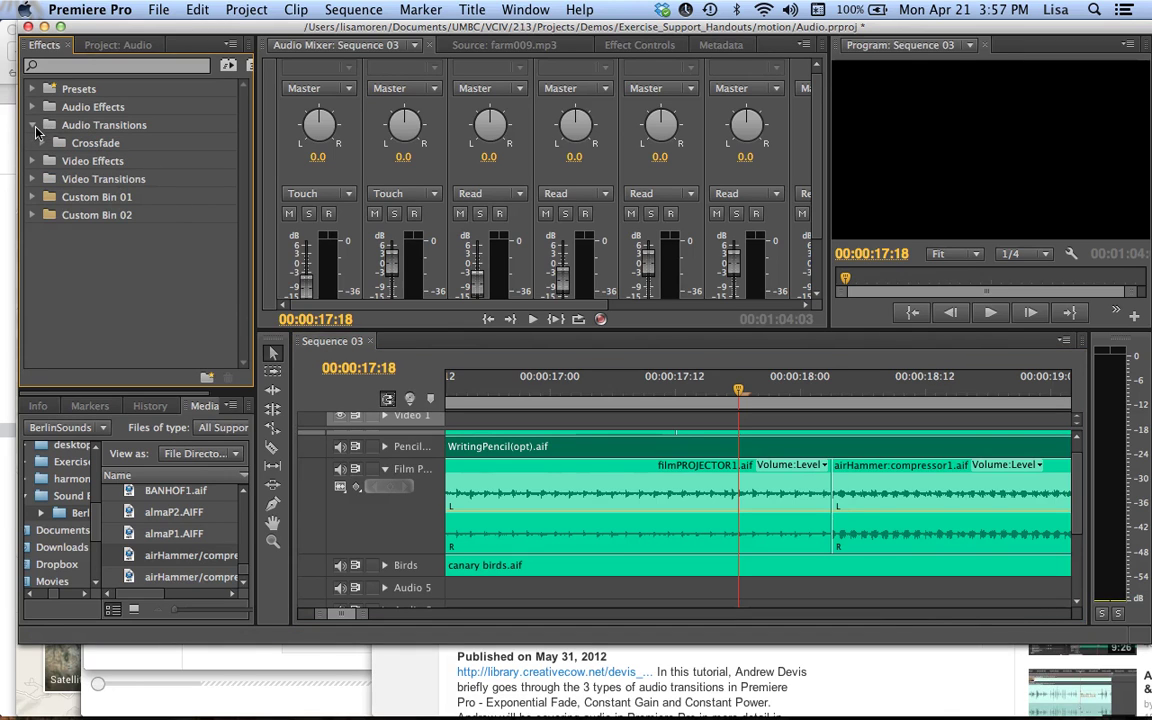
click(42, 145)
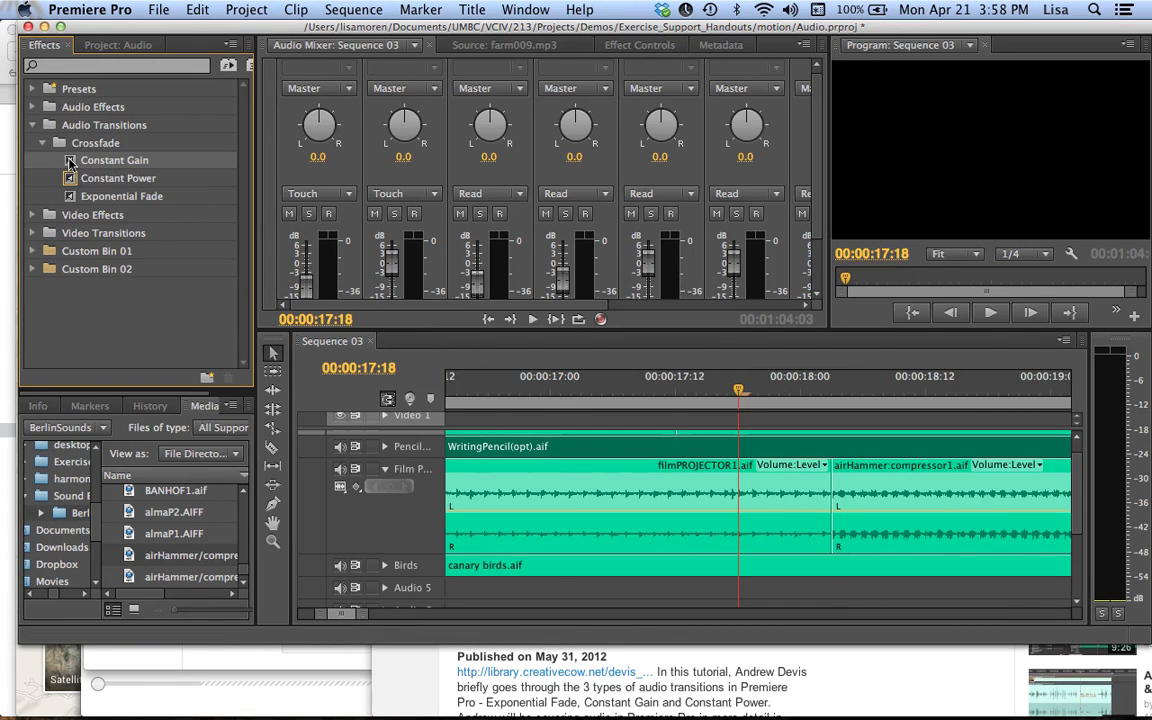
Step: Apply Constant Gain to the filmPROJECTOR1/airHammer:compressor1 join and preview it from 00:00:16:22
drag(85, 159, 837, 505)
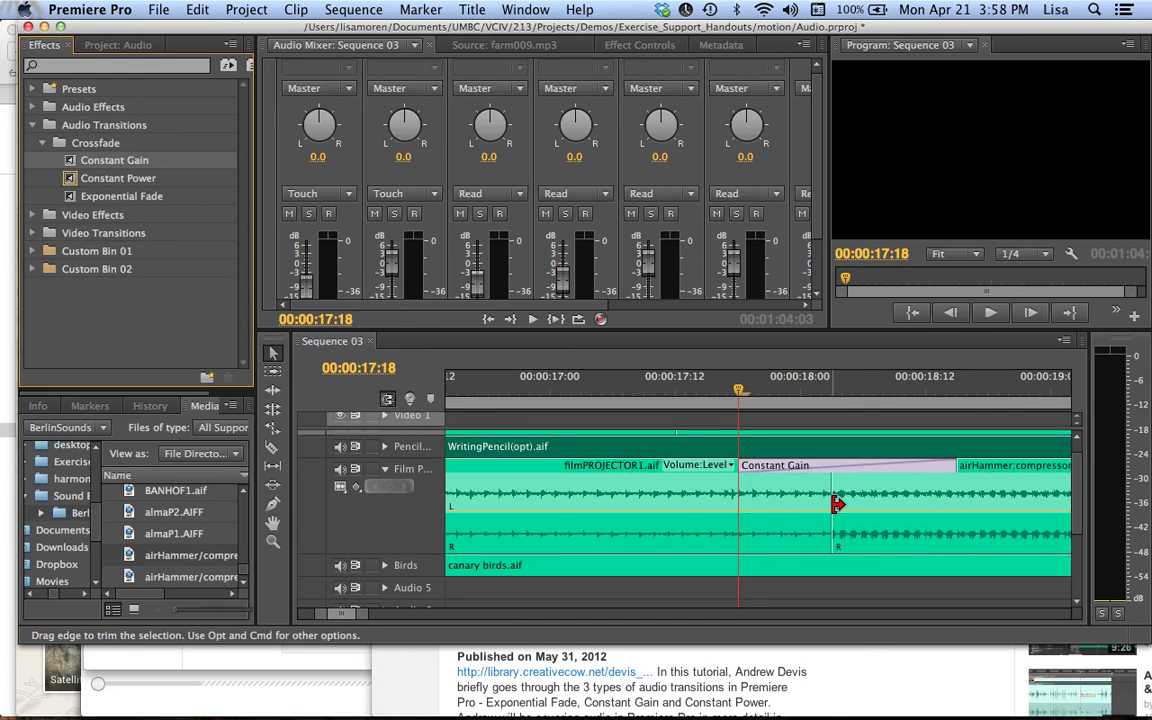
drag(738, 389, 533, 390)
key(space)
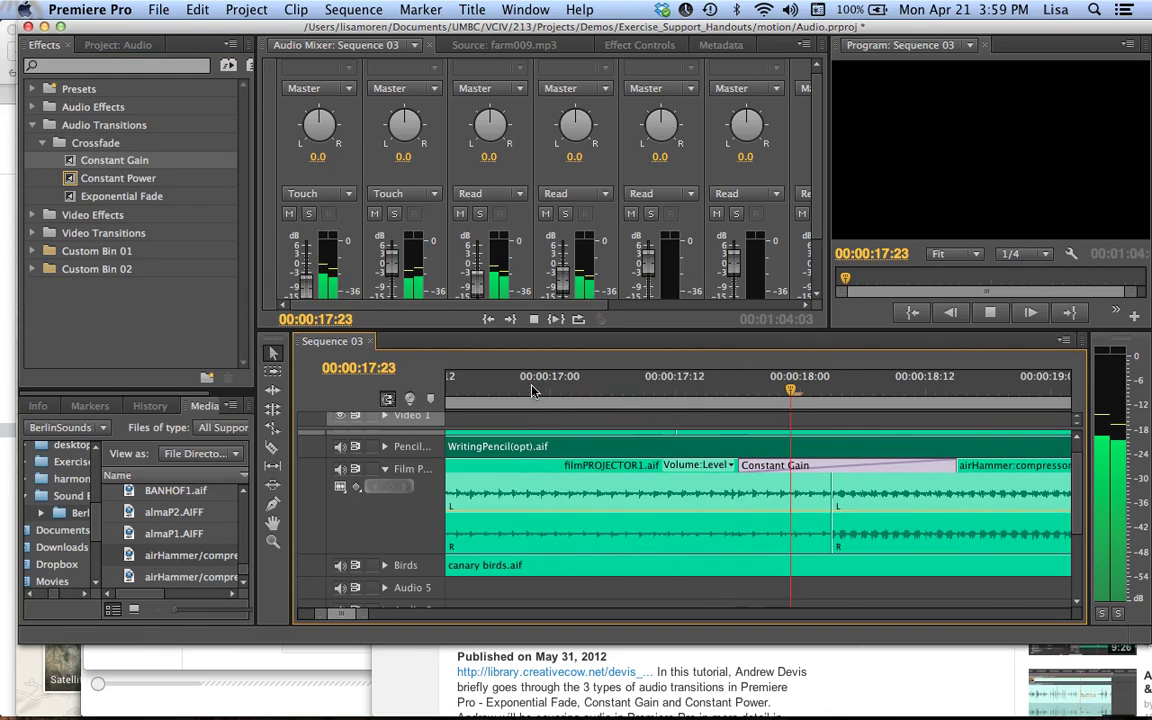
key(space)
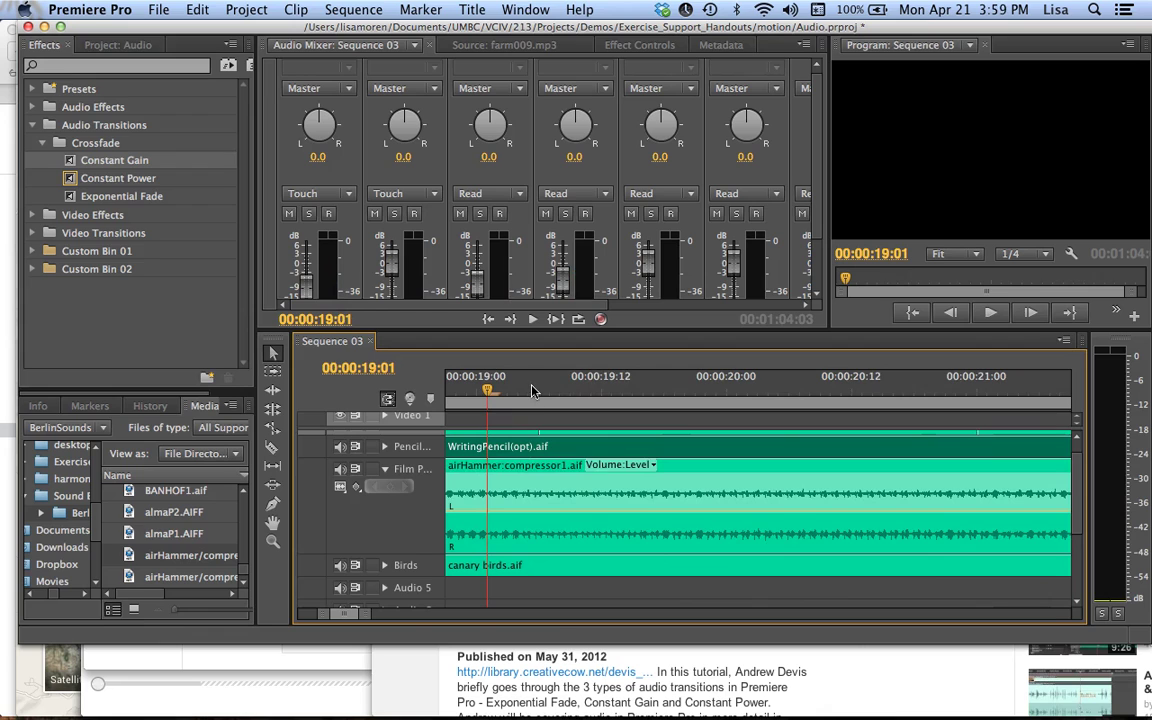
scroll(552, 462, left, 5)
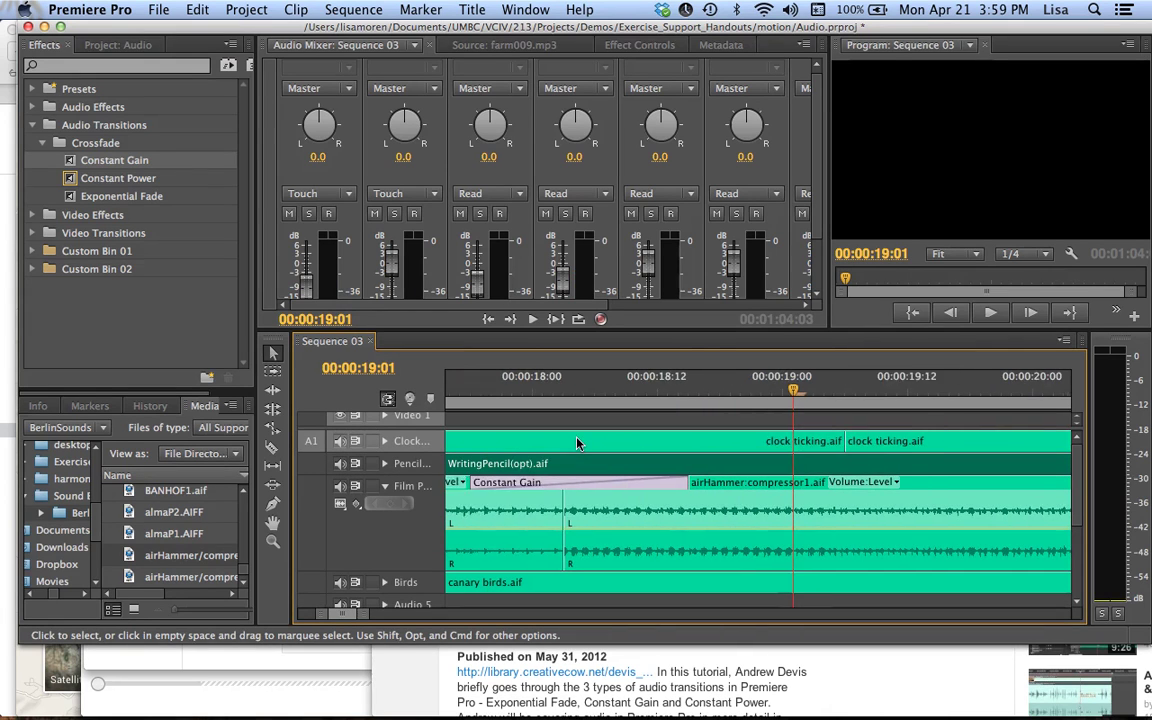
Step: Inspect the 21-frame Constant Gain crossfade, replay it from 00:00:17:14, then delete it
click(717, 485)
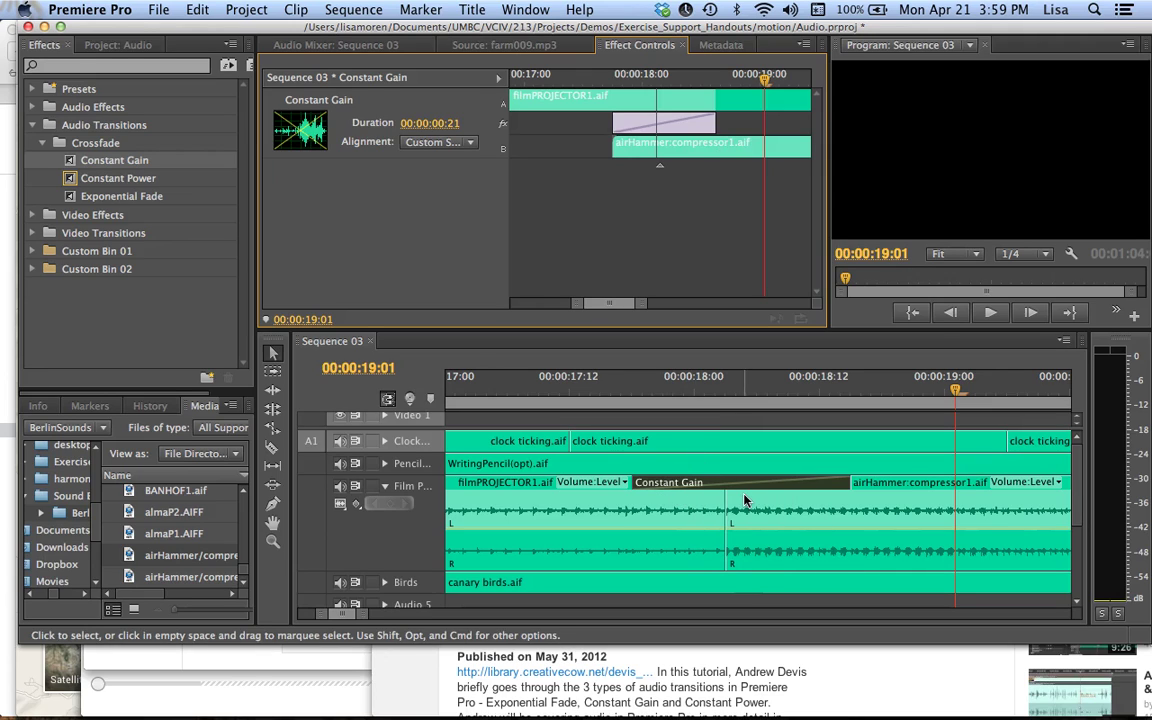
click(589, 389)
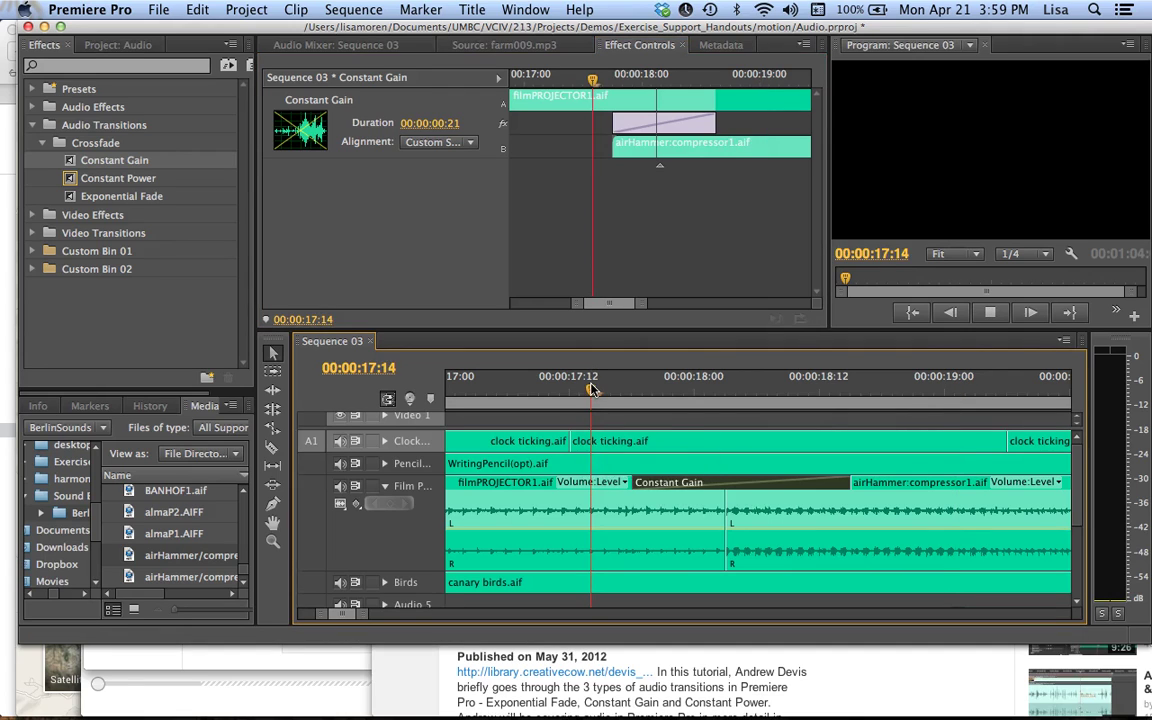
key(space)
key(space)
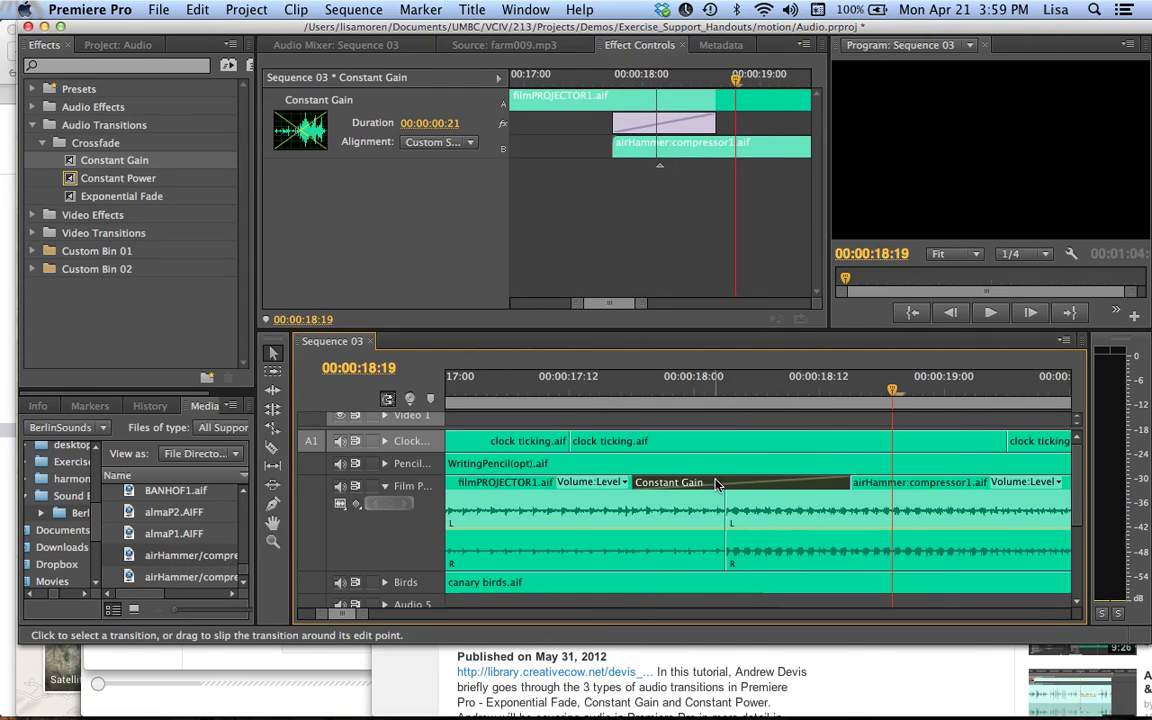
key(Delete)
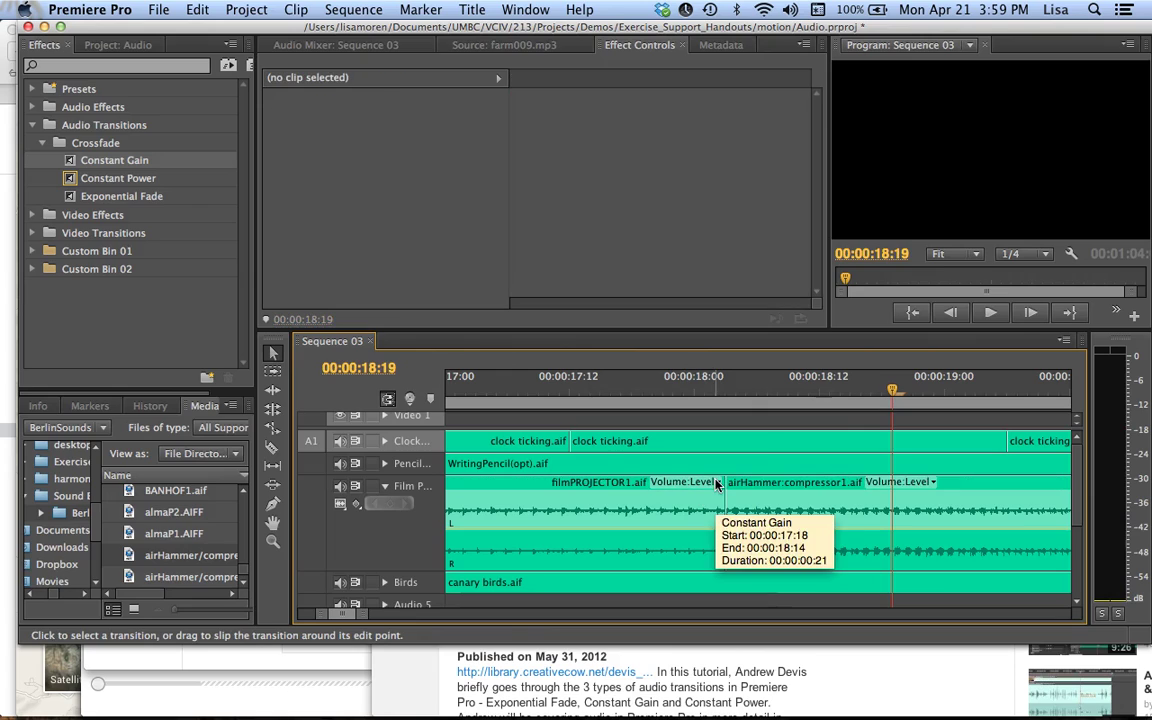
Step: Apply a Constant Power crossfade to the same join and preview it from 00:00:17:05
click(71, 180)
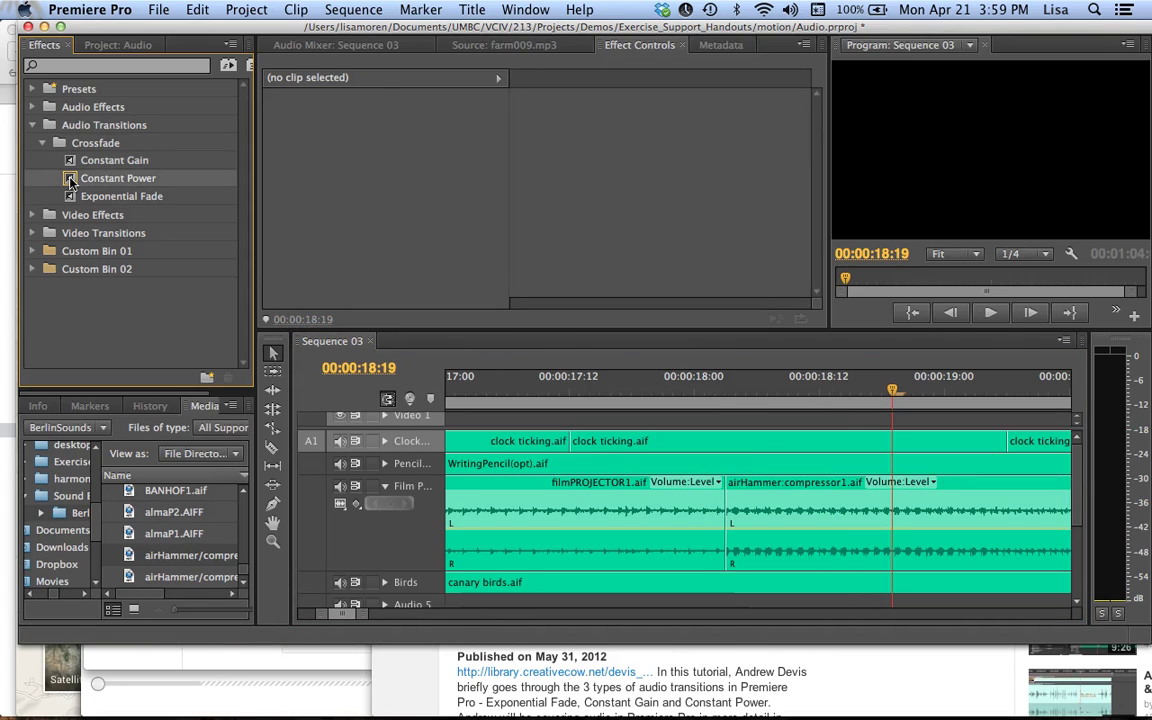
drag(71, 180, 733, 488)
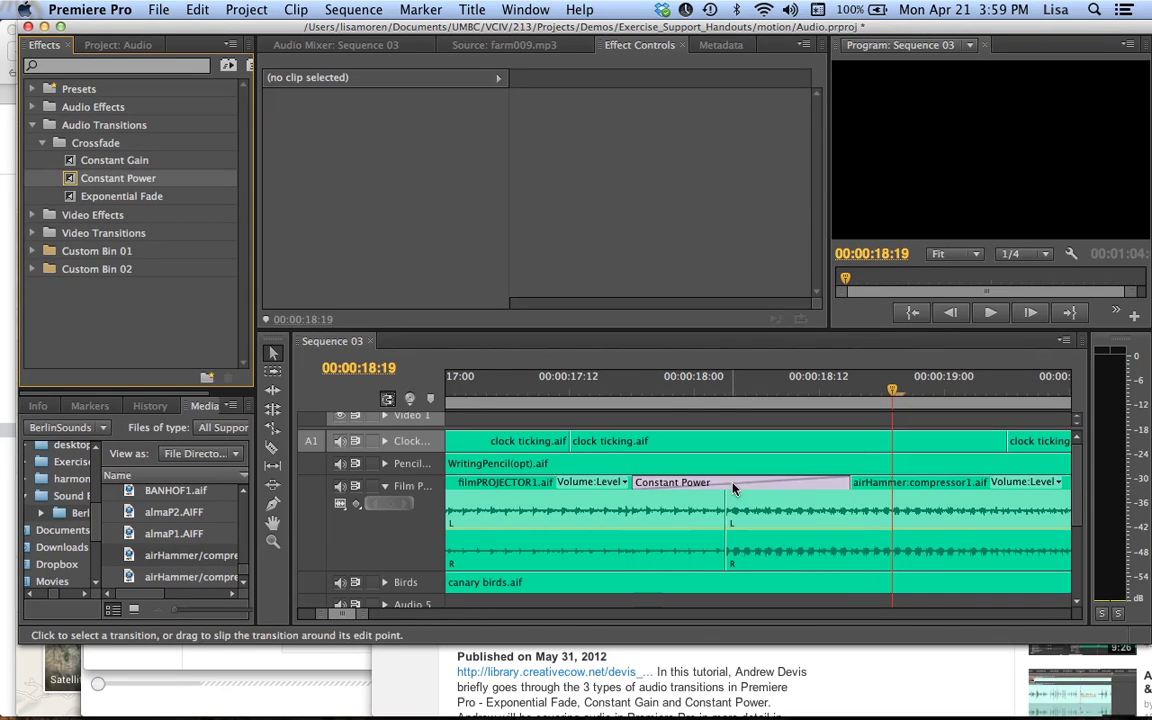
click(601, 388)
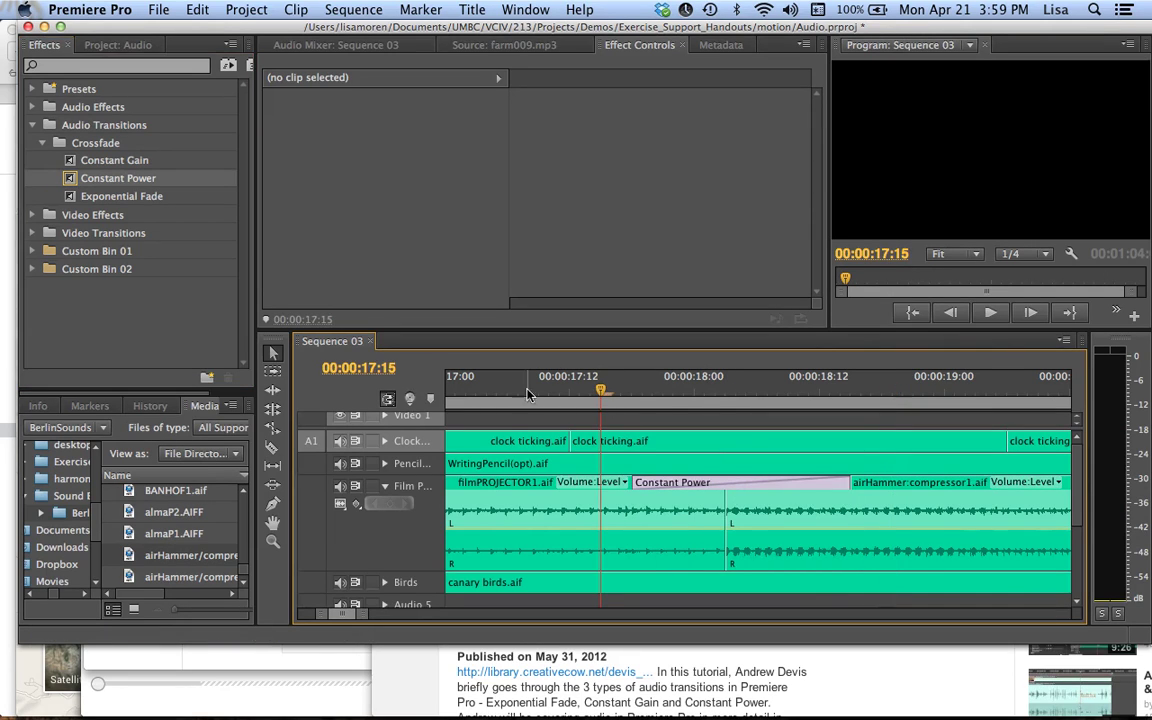
drag(601, 388, 496, 389)
key(space)
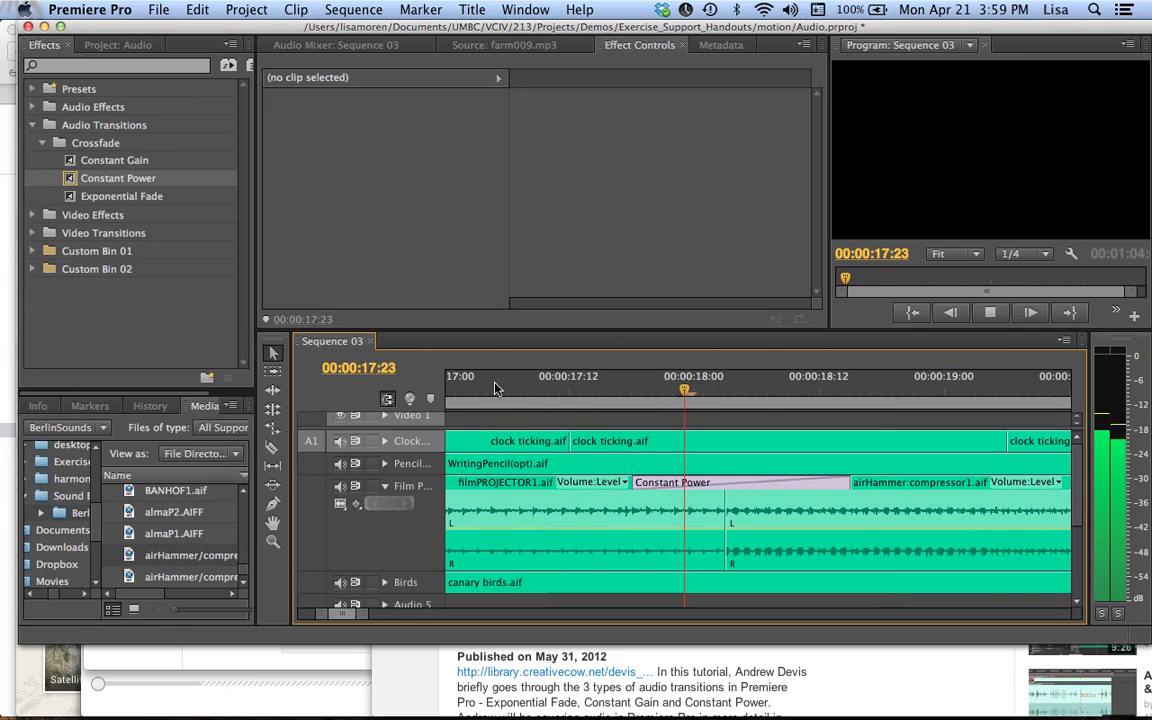
key(space)
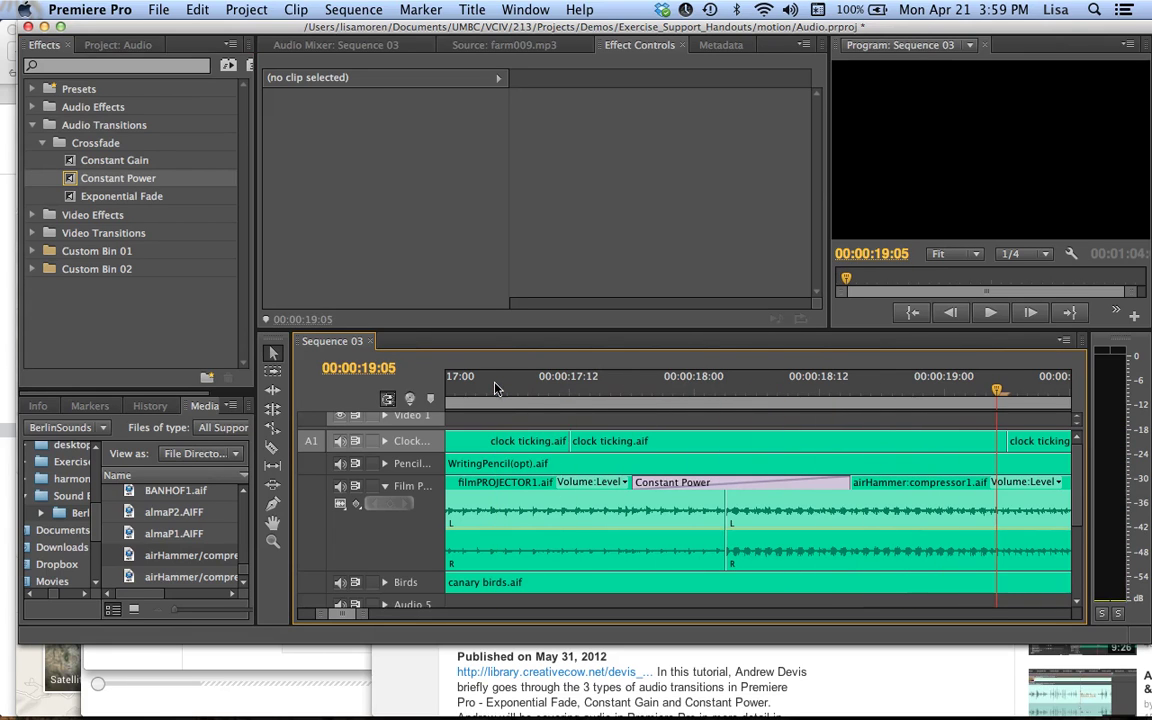
Step: Check the 21-frame Constant Power transition, replay it from 00:00:17:15, and zoom out to the whole sequence
click(690, 483)
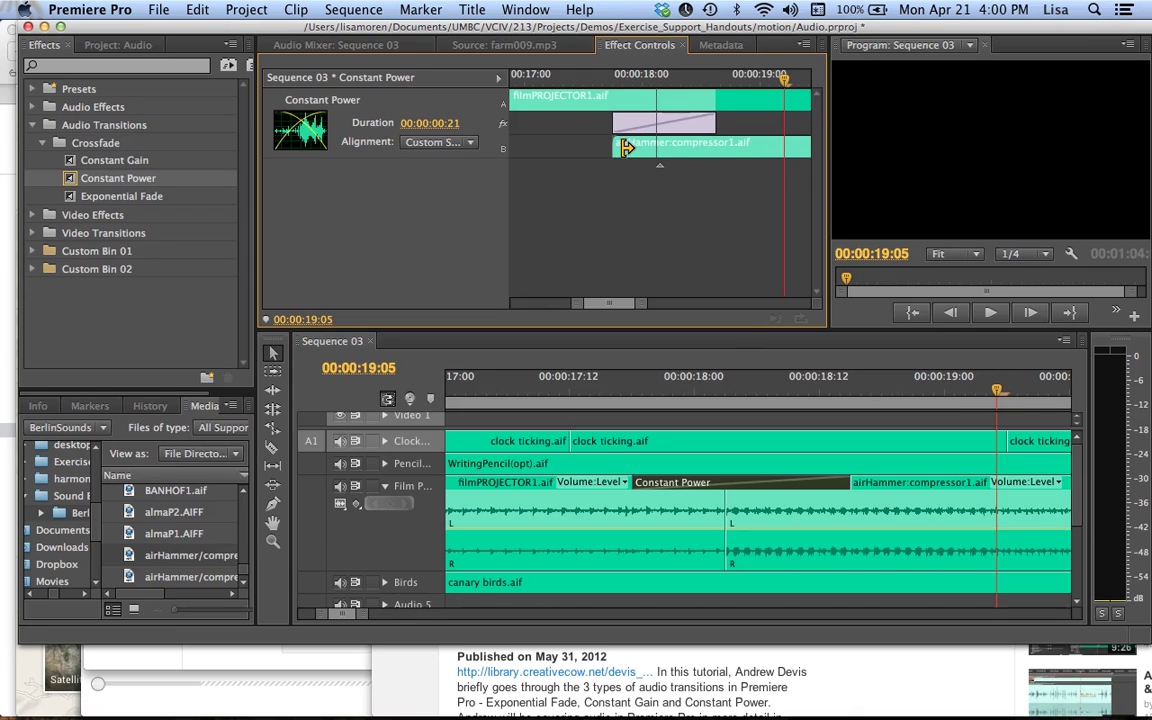
click(600, 393)
key(space)
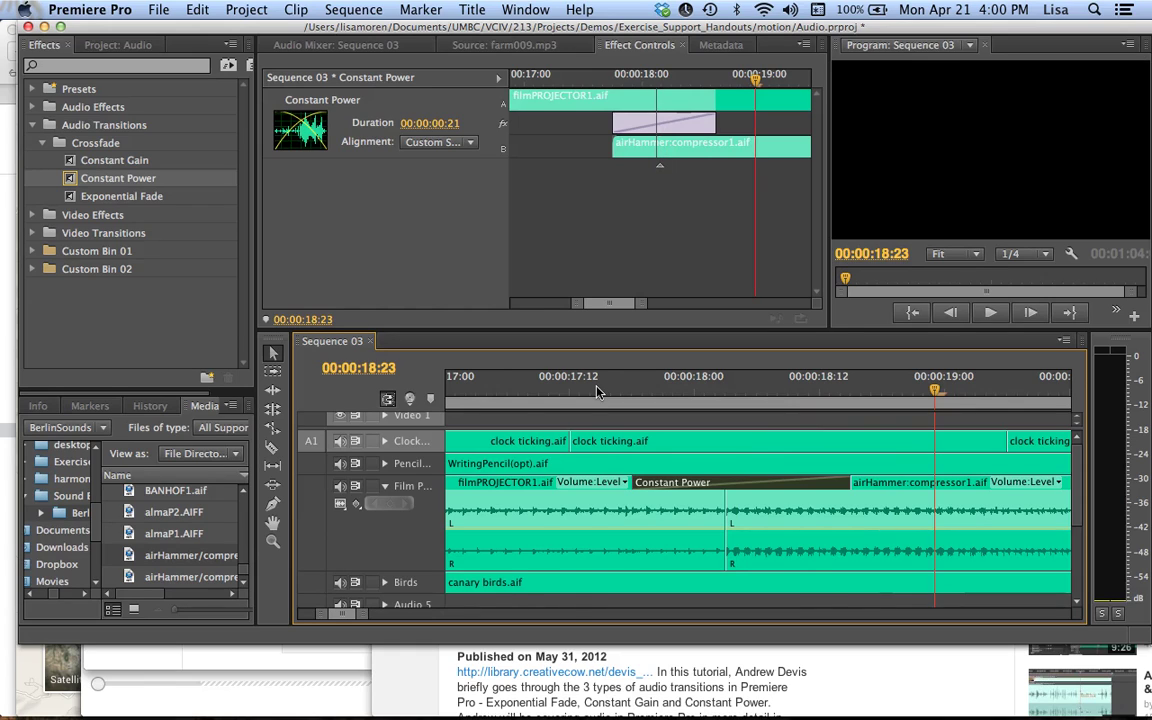
key(backslash)
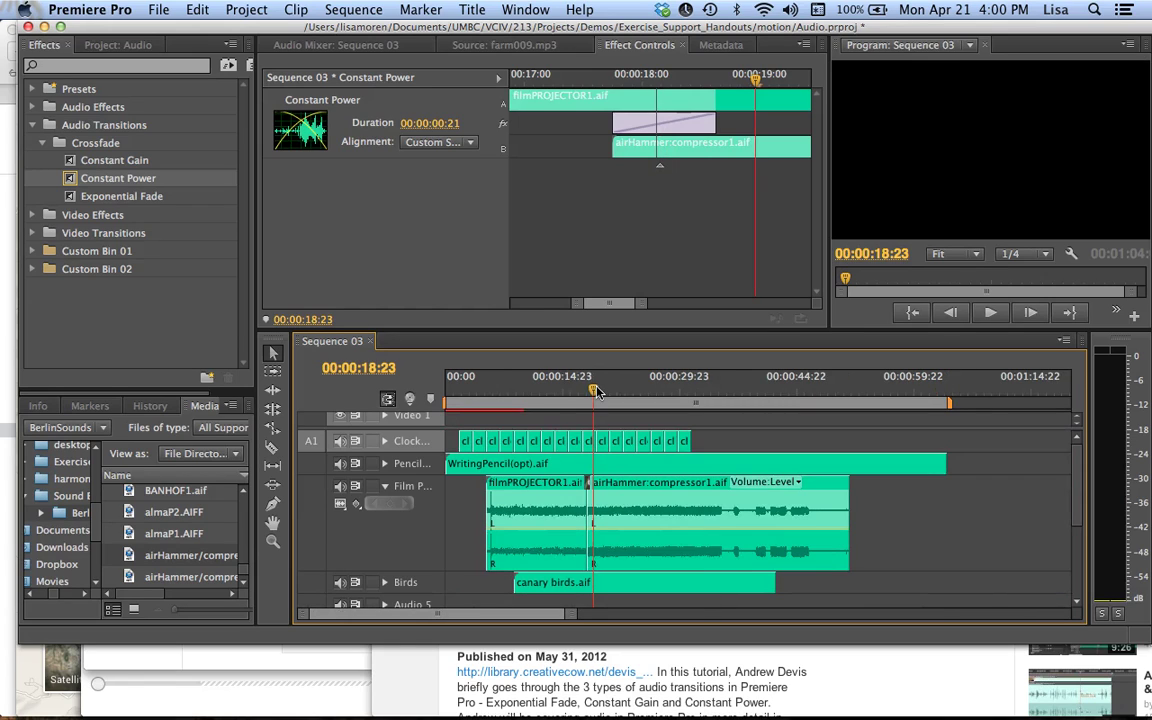
Step: Add an Exponential Fade to the Clock Ticking clip's start and play the opening to hear it
click(122, 200)
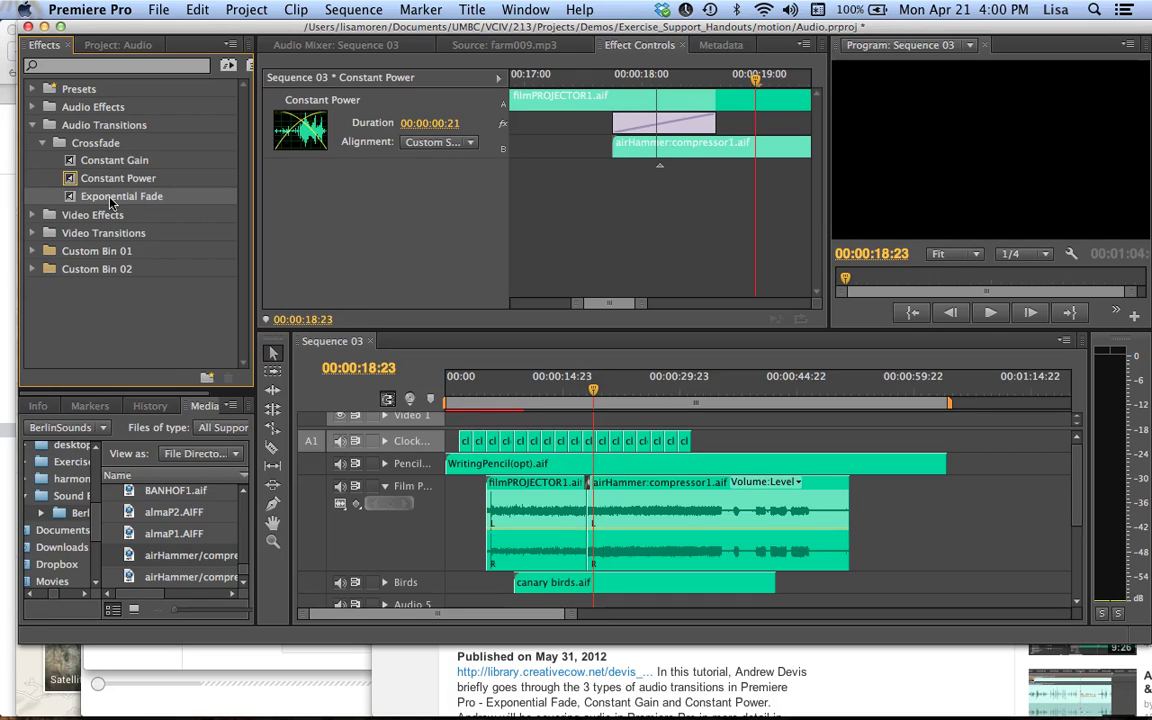
mouse_move(112, 203)
mouse_down()
mouse_move(105, 190)
mouse_move(218, 251)
mouse_move(395, 402)
mouse_move(460, 488)
mouse_move(445, 497)
mouse_move(452, 530)
mouse_move(466, 442)
mouse_up()
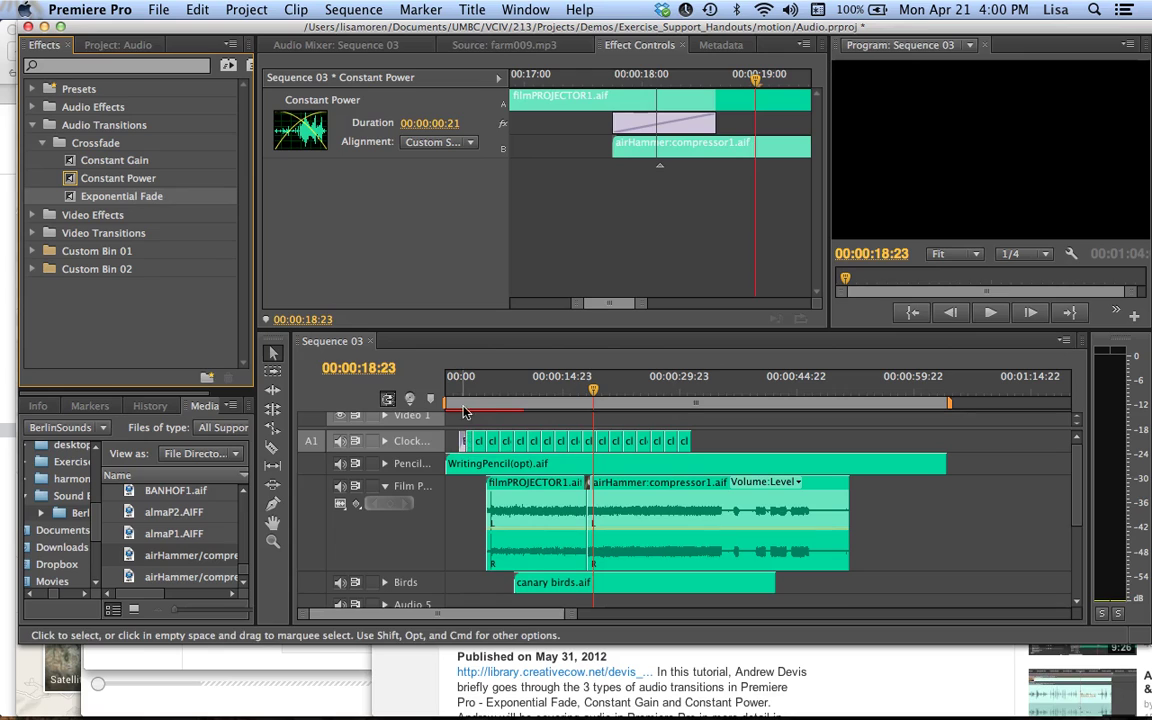
click(457, 393)
key(space)
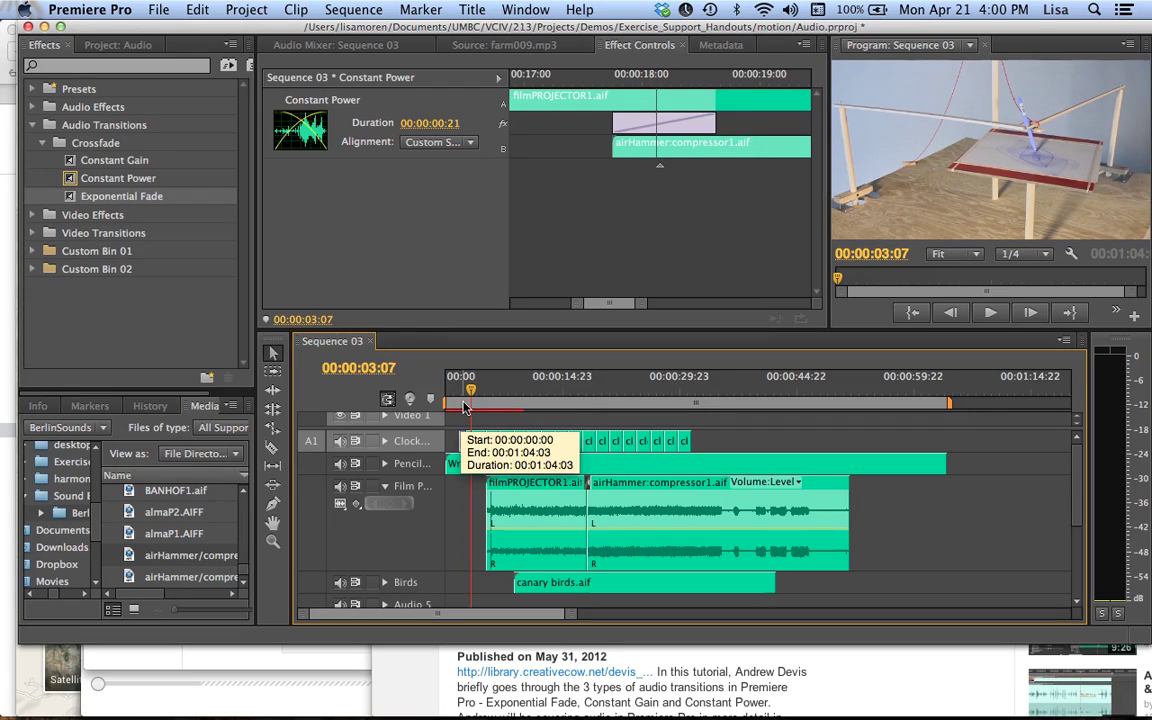
Step: Show the Sequence 03 Audio Mixer and play the sequence opening from the start
click(369, 47)
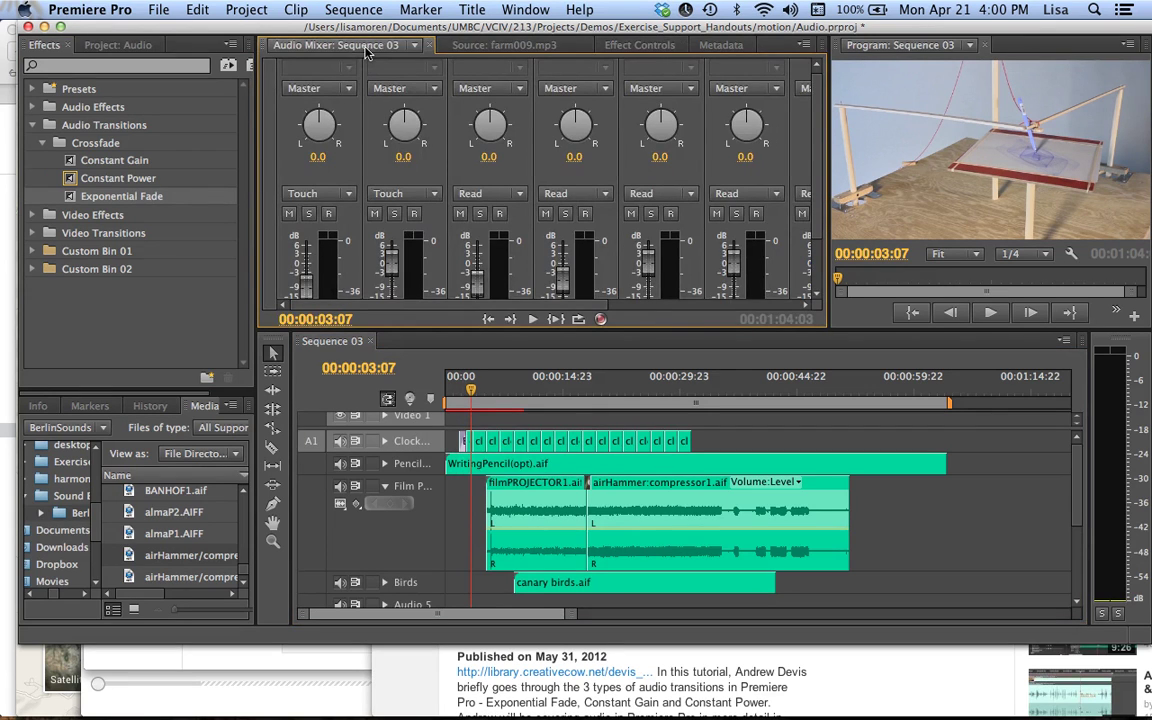
click(447, 391)
key(space)
click(447, 391)
key(space)
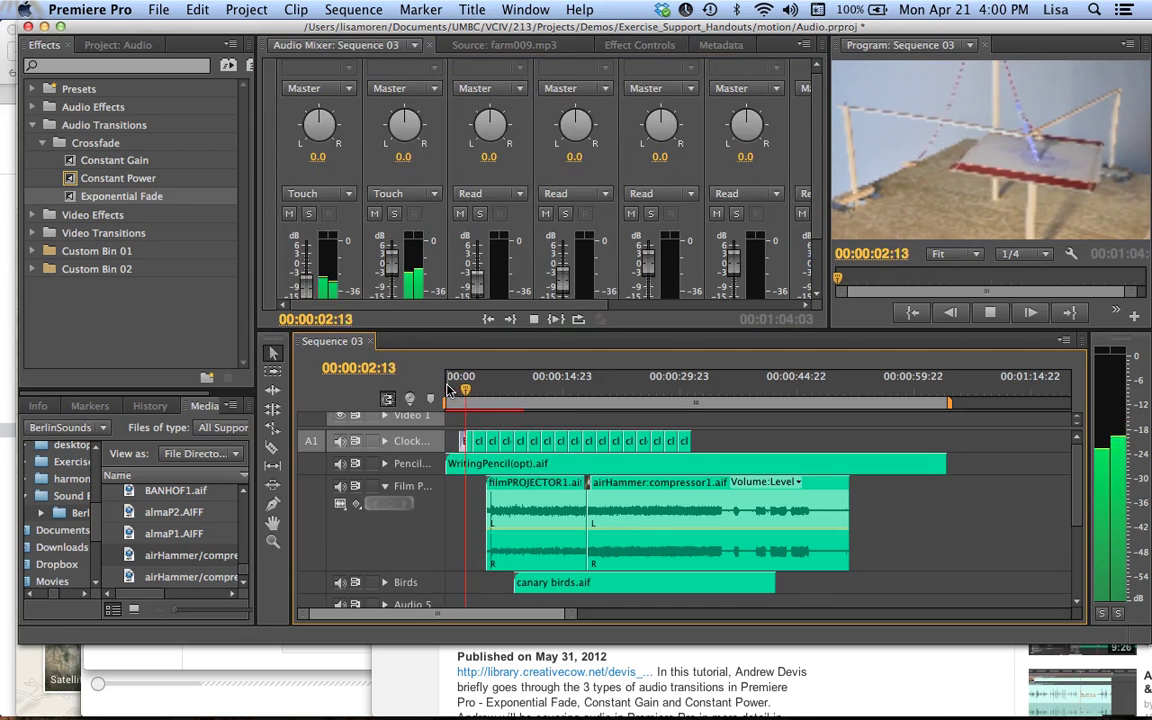
key(space)
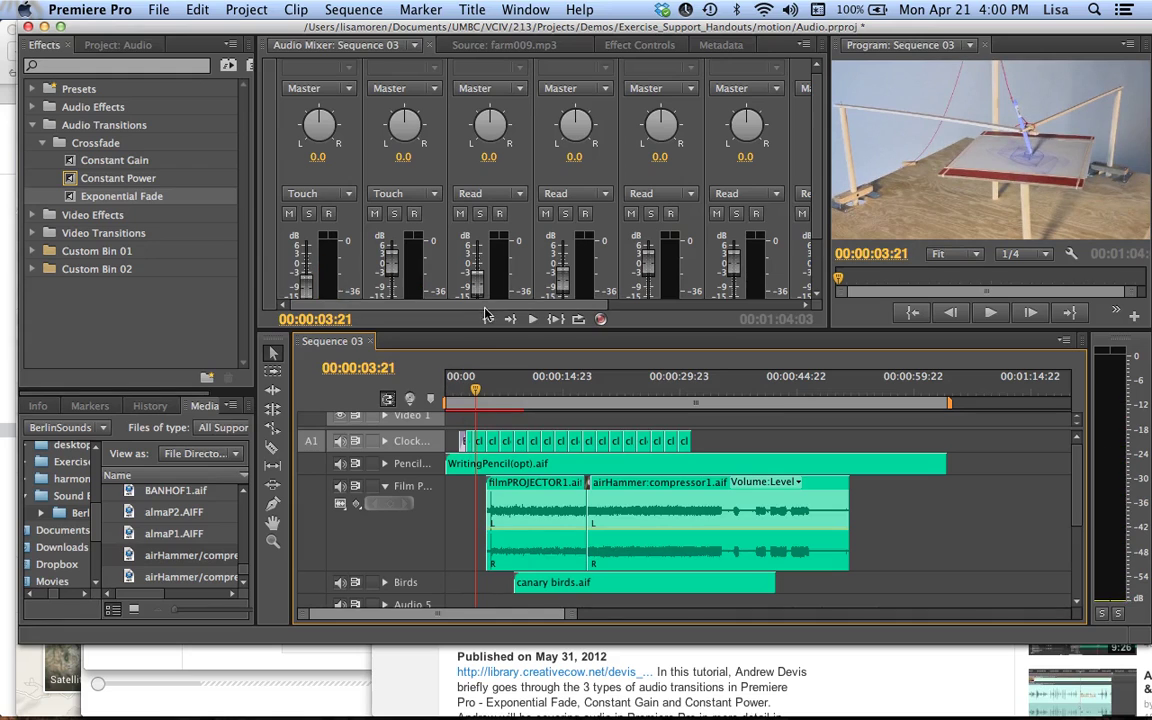
Step: Enlarge the mixer to show track names, mute Clock Ticking, and replay the opening
drag(485, 333, 485, 405)
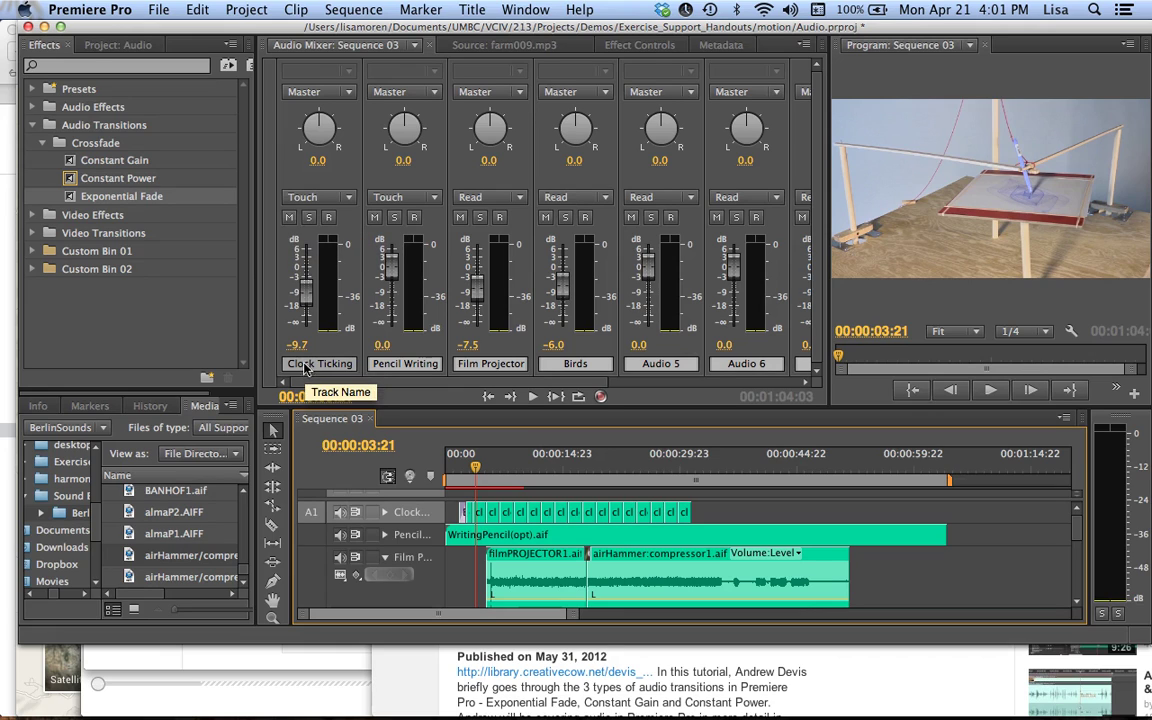
click(289, 218)
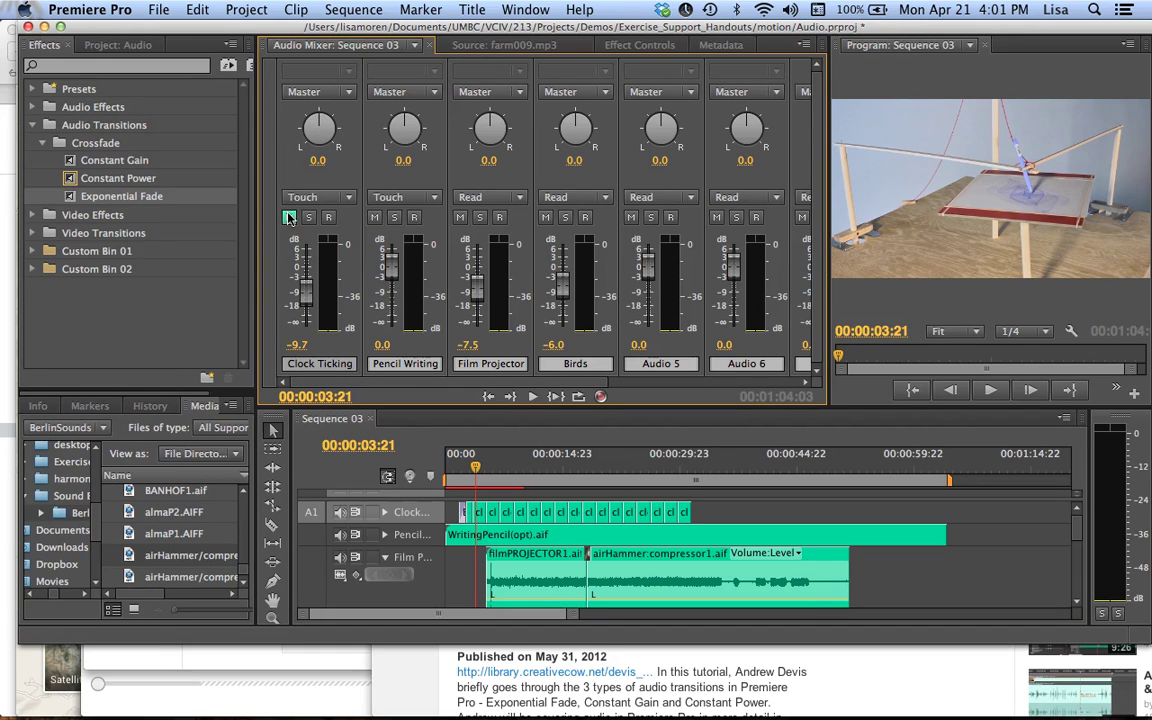
click(453, 472)
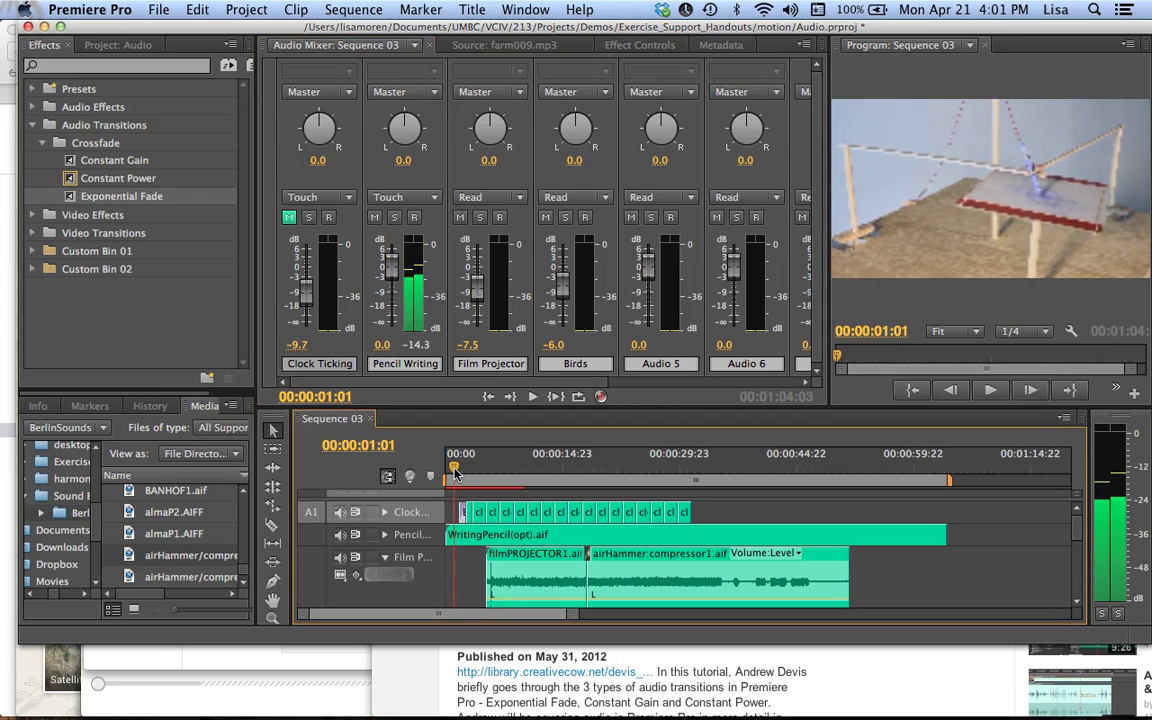
key(space)
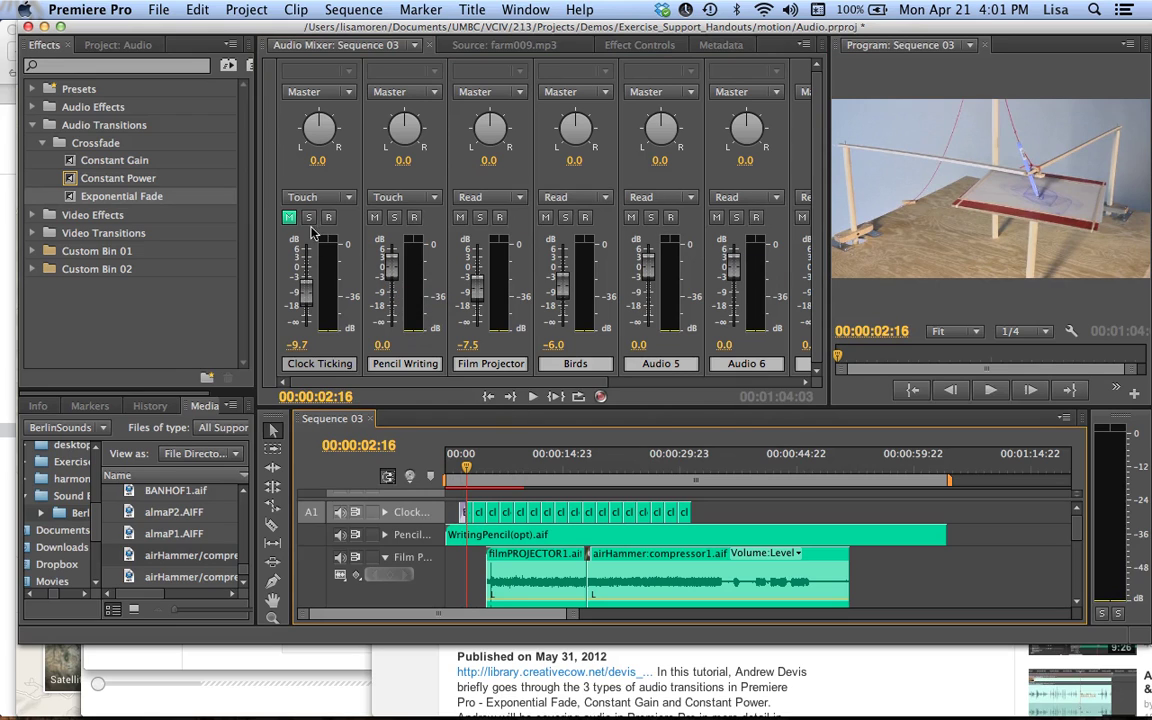
Step: Unmute and solo Clock Ticking, then play it zoomed in near the fade
click(290, 218)
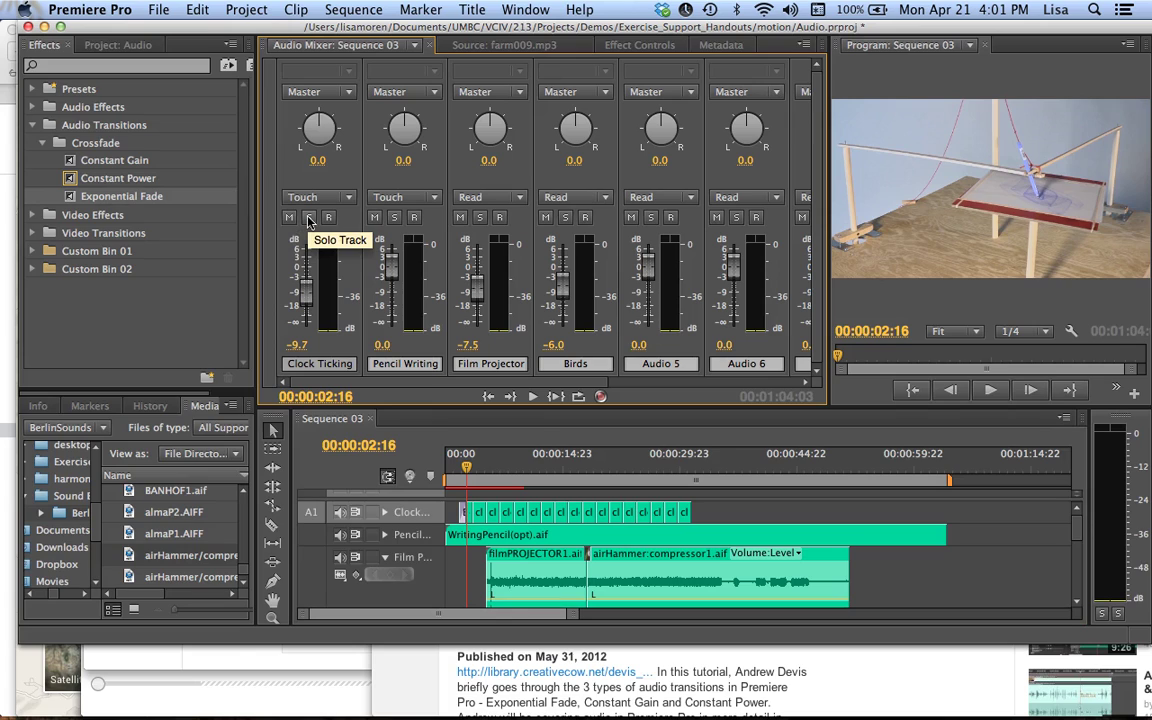
click(309, 218)
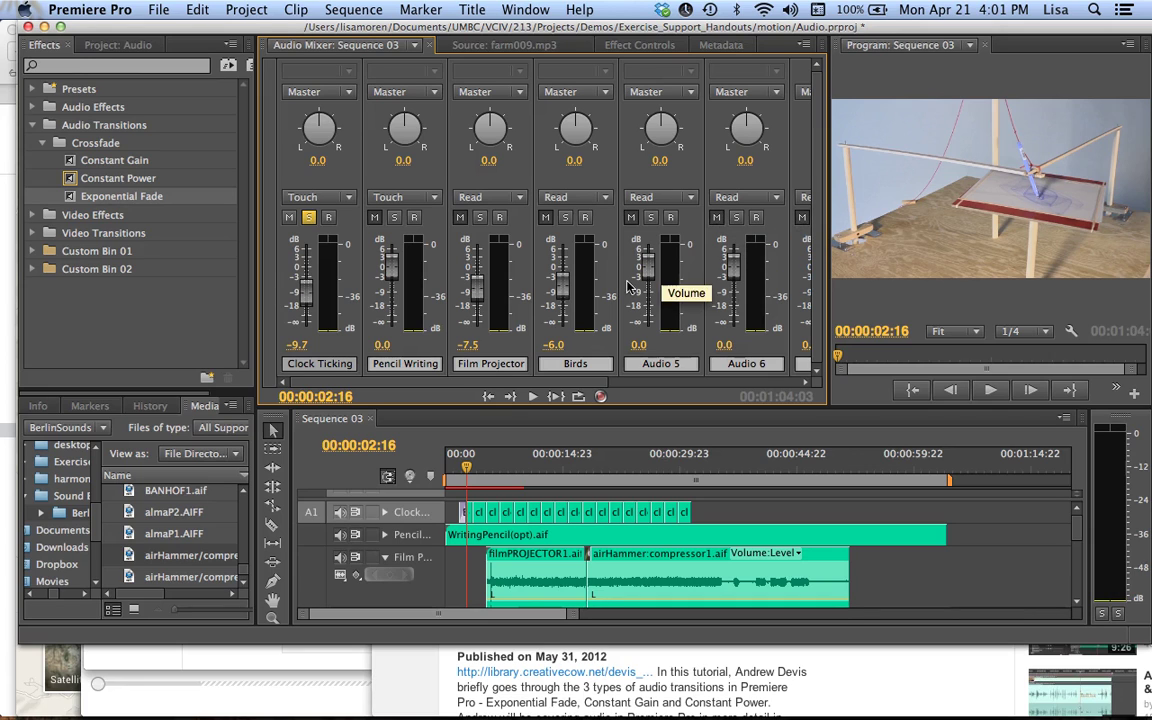
click(460, 466)
click(461, 468)
key(equal)
key(equal)
key(equal)
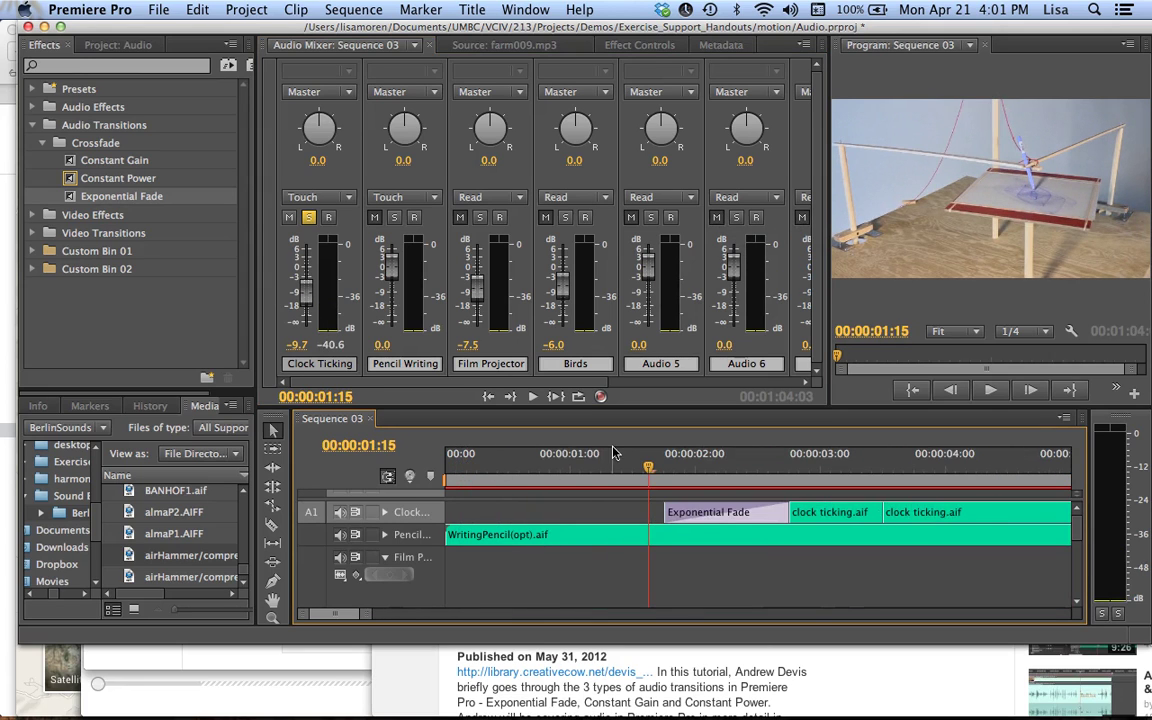
key(space)
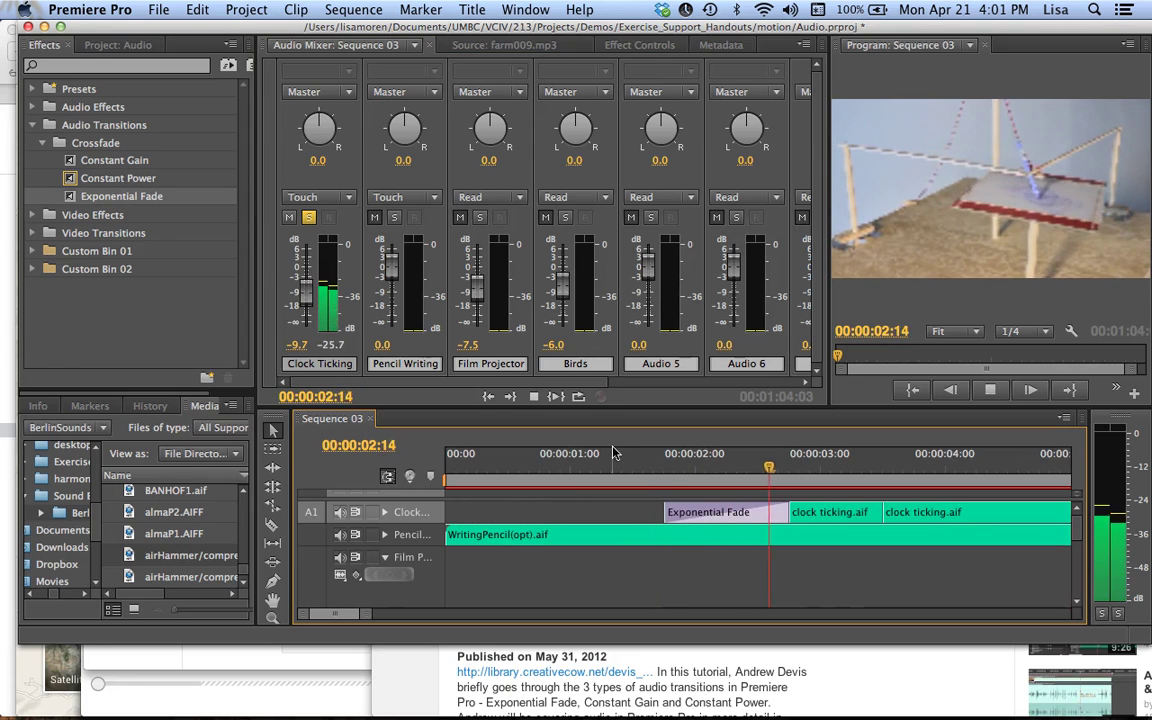
key(space)
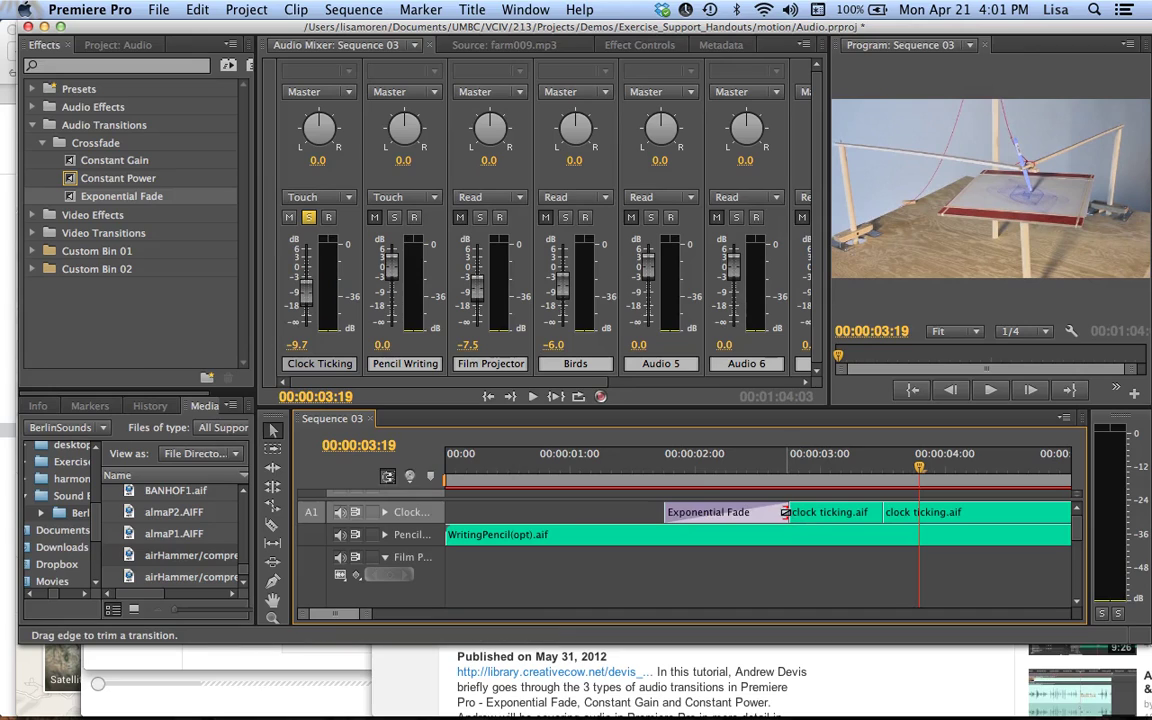
Step: Trim the Exponential Fade slightly shorter by dragging its right edge
click(786, 513)
mouse_move(786, 513)
mouse_down()
mouse_move(802, 513)
mouse_move(772, 513)
mouse_up()
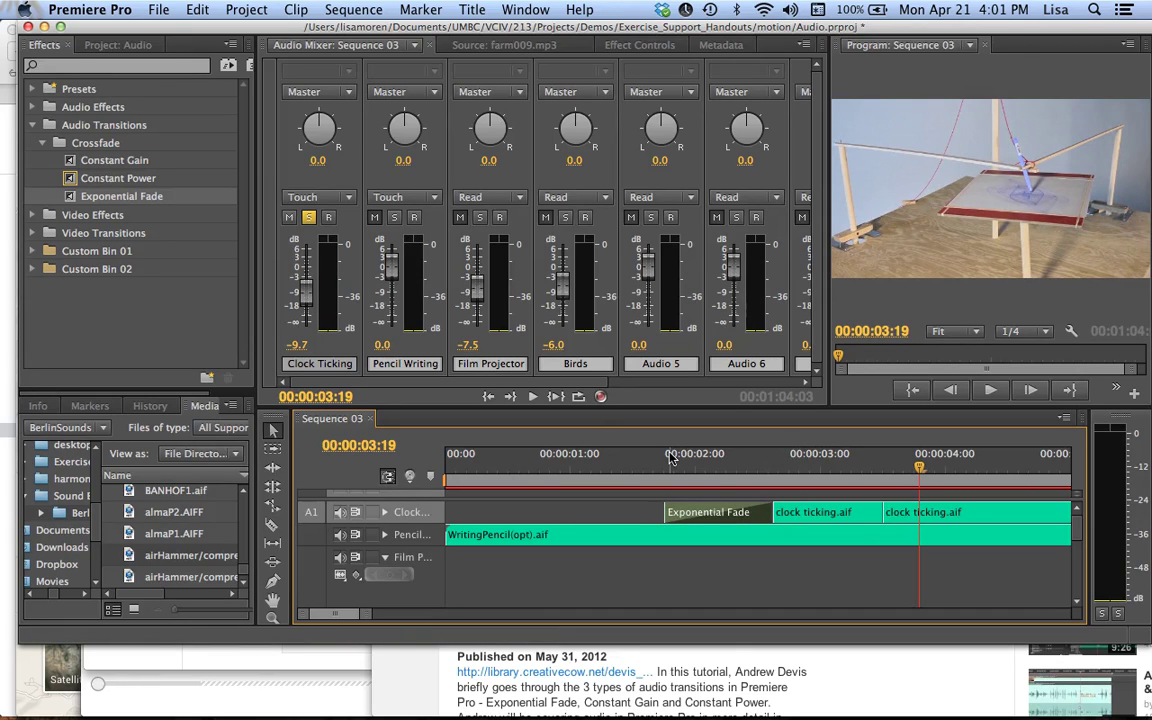
key(minus)
key(minus)
key(minus)
key(minus)
key(minus)
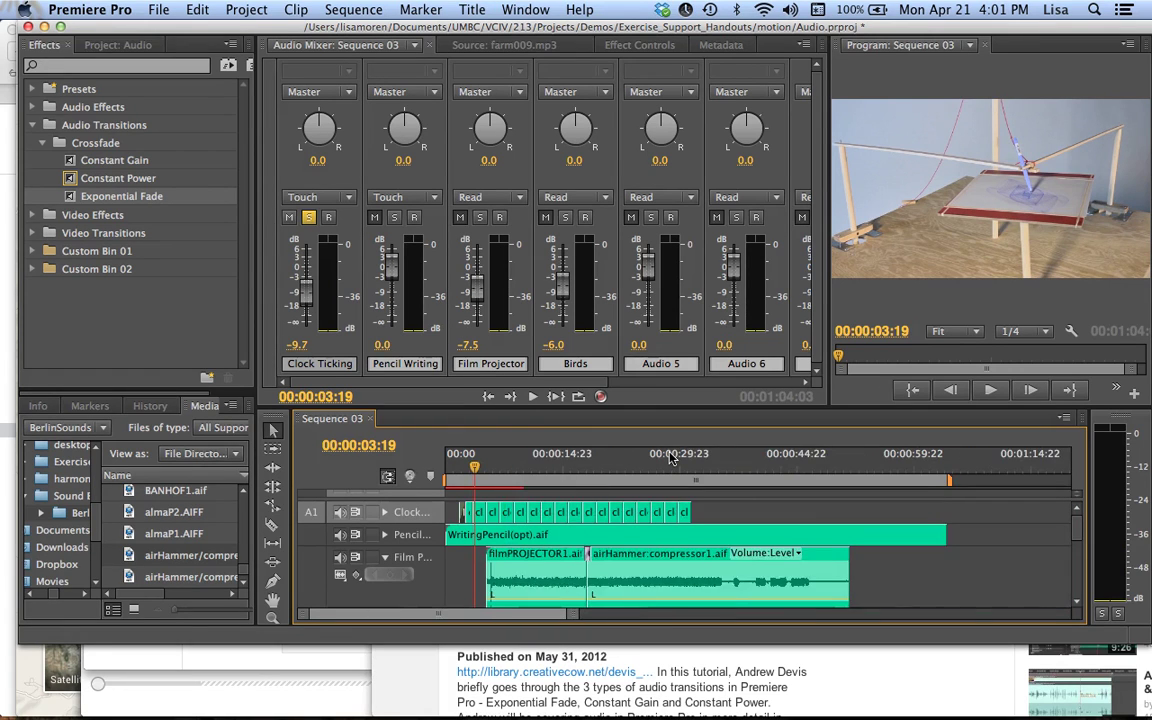
key(equal)
key(equal)
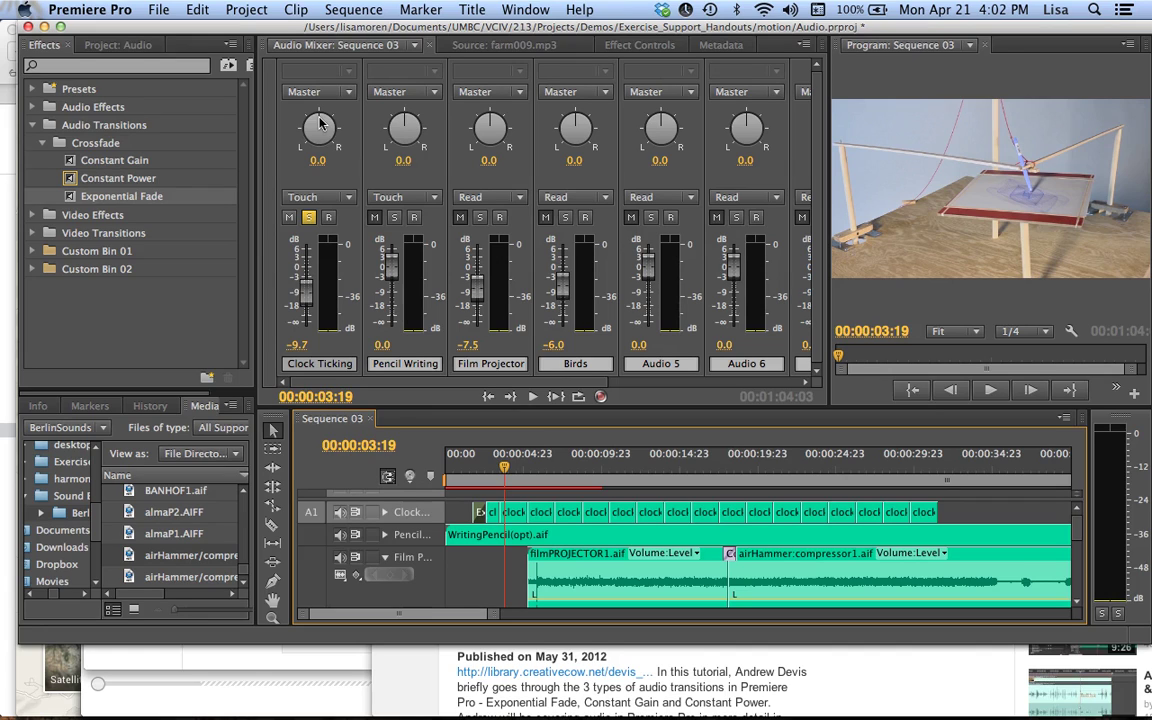
Step: Set the mixer balance knobs: Clock Ticking -12, Pencil Writing 12, Film Projector -16, Birds 8, Audio 5 -14
drag(320, 122, 314, 122)
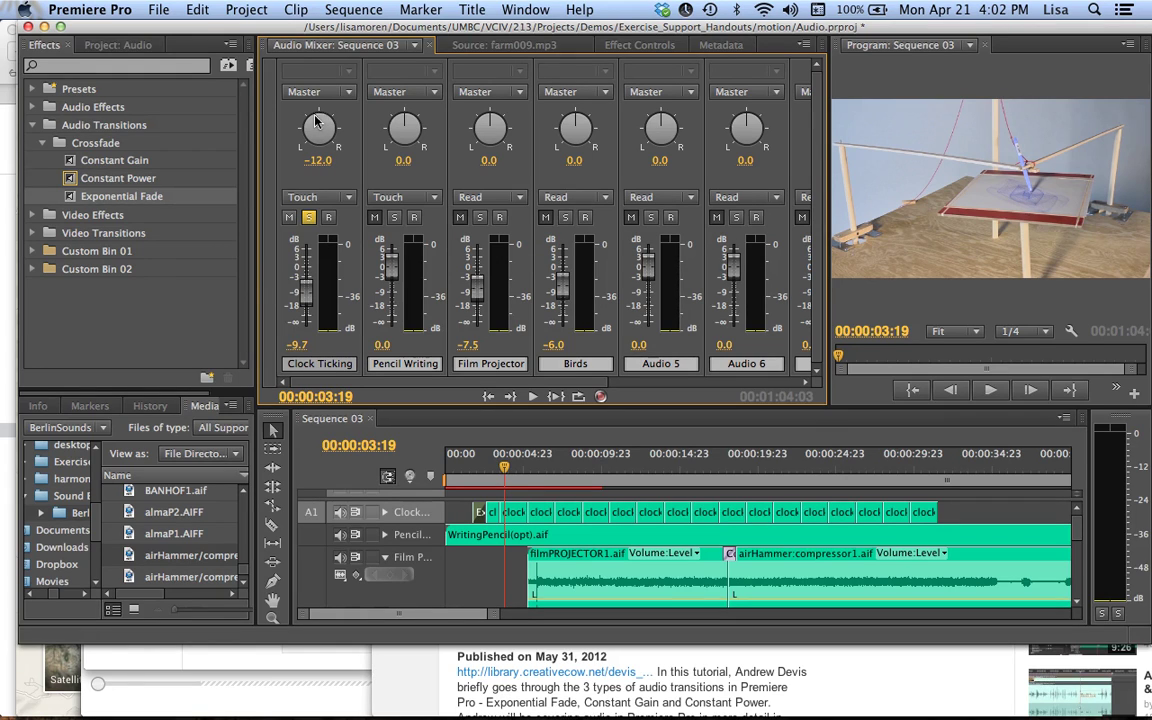
drag(404, 123, 410, 122)
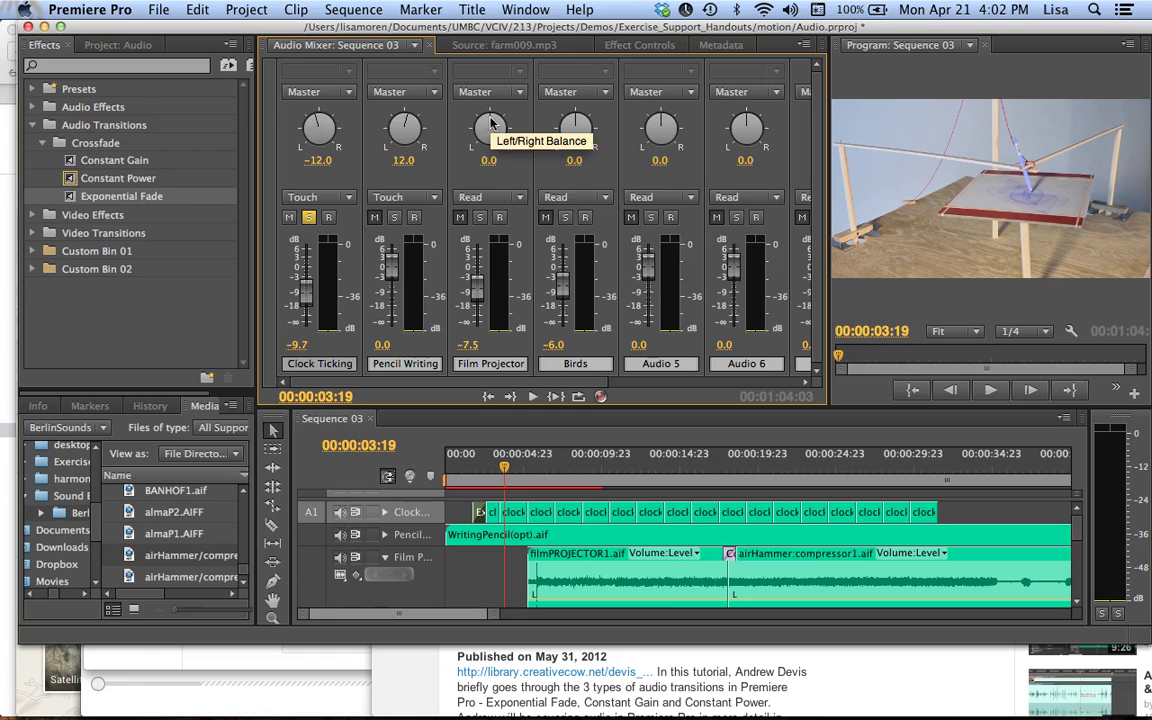
drag(490, 122, 484, 124)
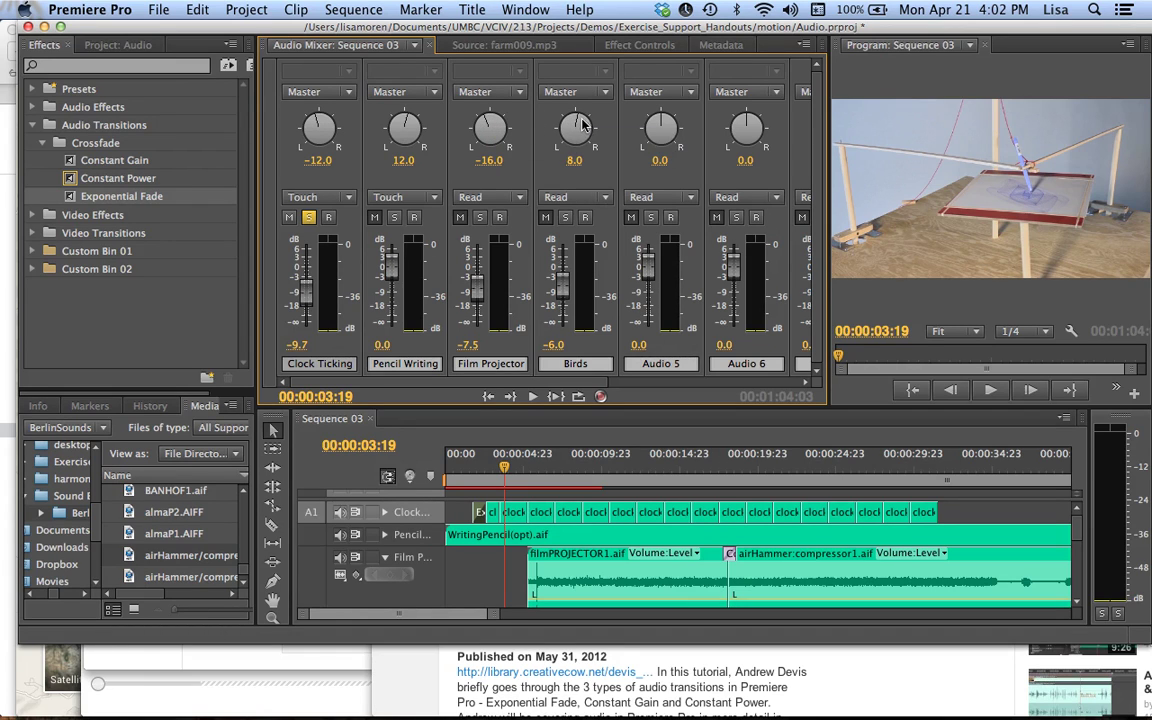
drag(576, 124, 657, 120)
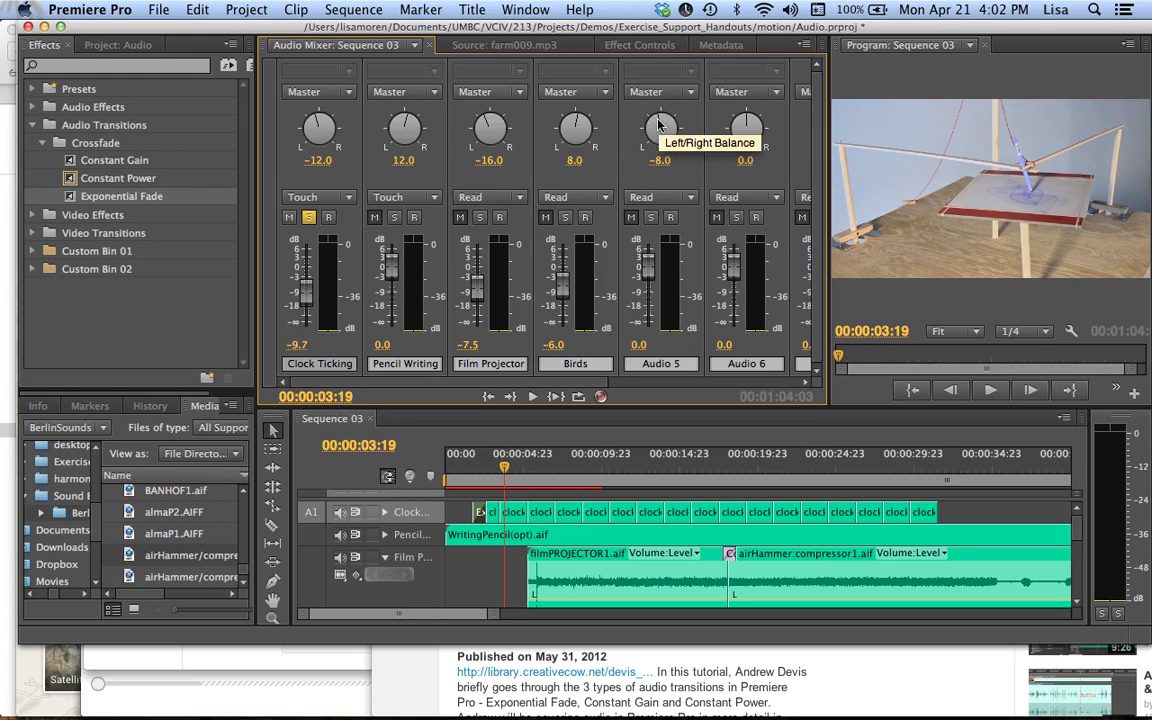
drag(658, 121, 646, 157)
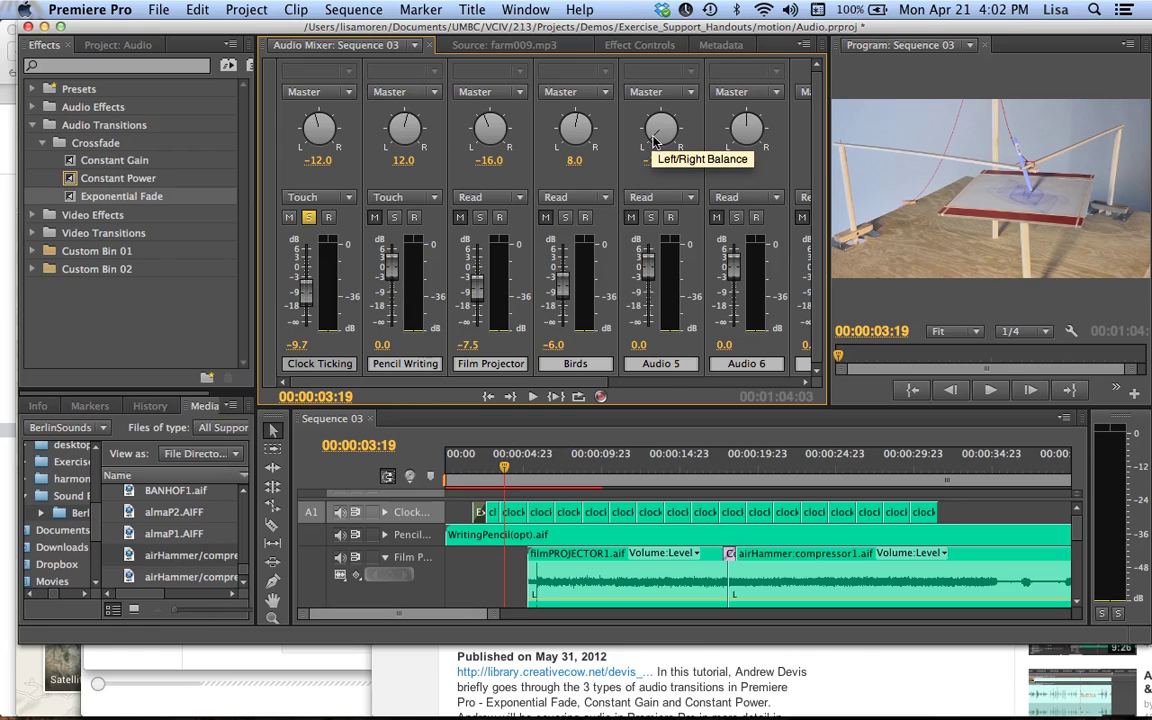
drag(655, 140, 659, 121)
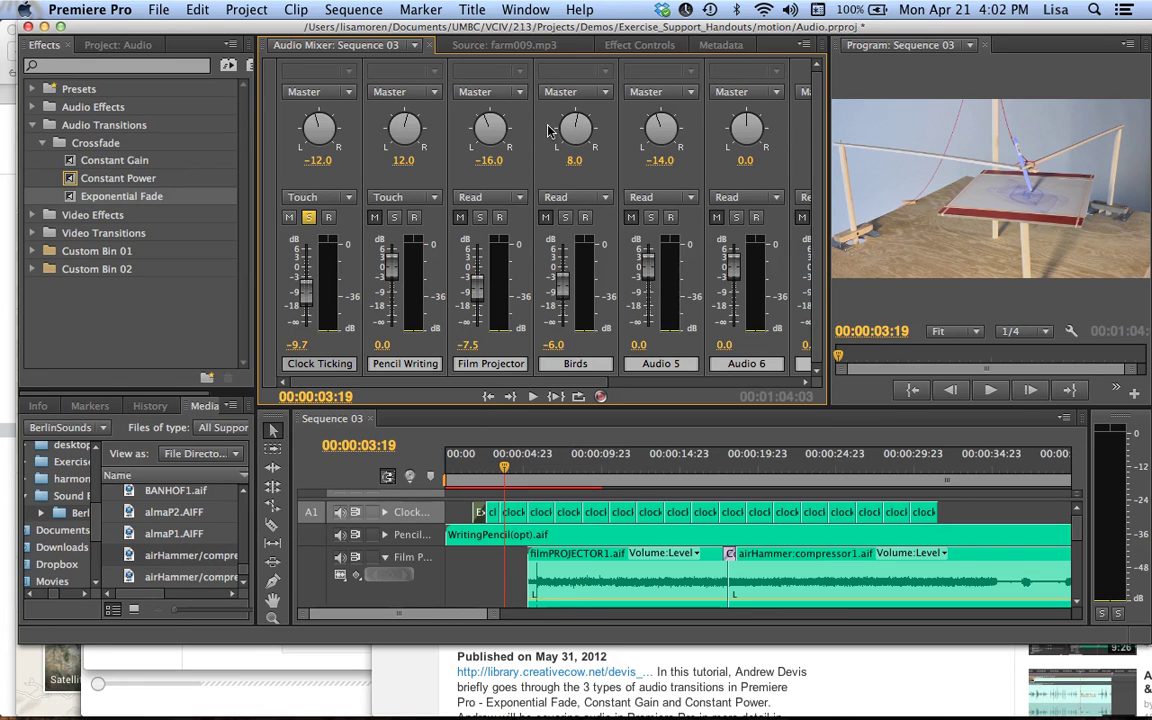
Step: Return the playhead to the sequence start and play the panned mix to about 00:00:09:11
click(477, 470)
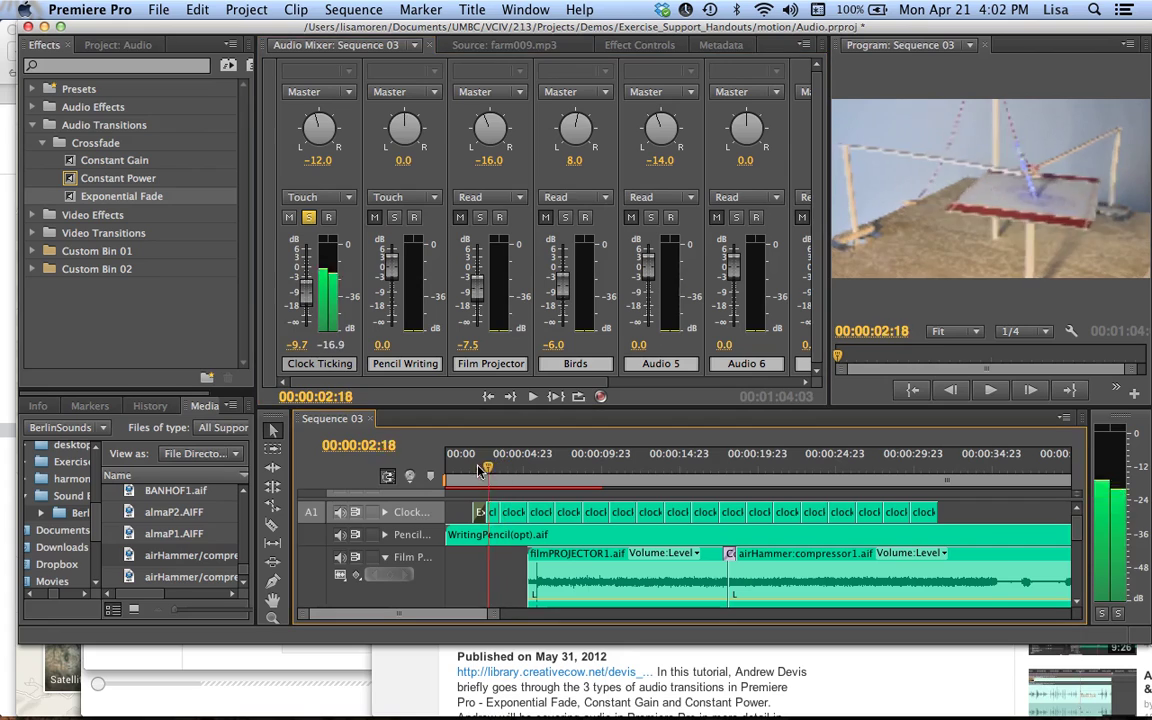
drag(477, 470, 440, 462)
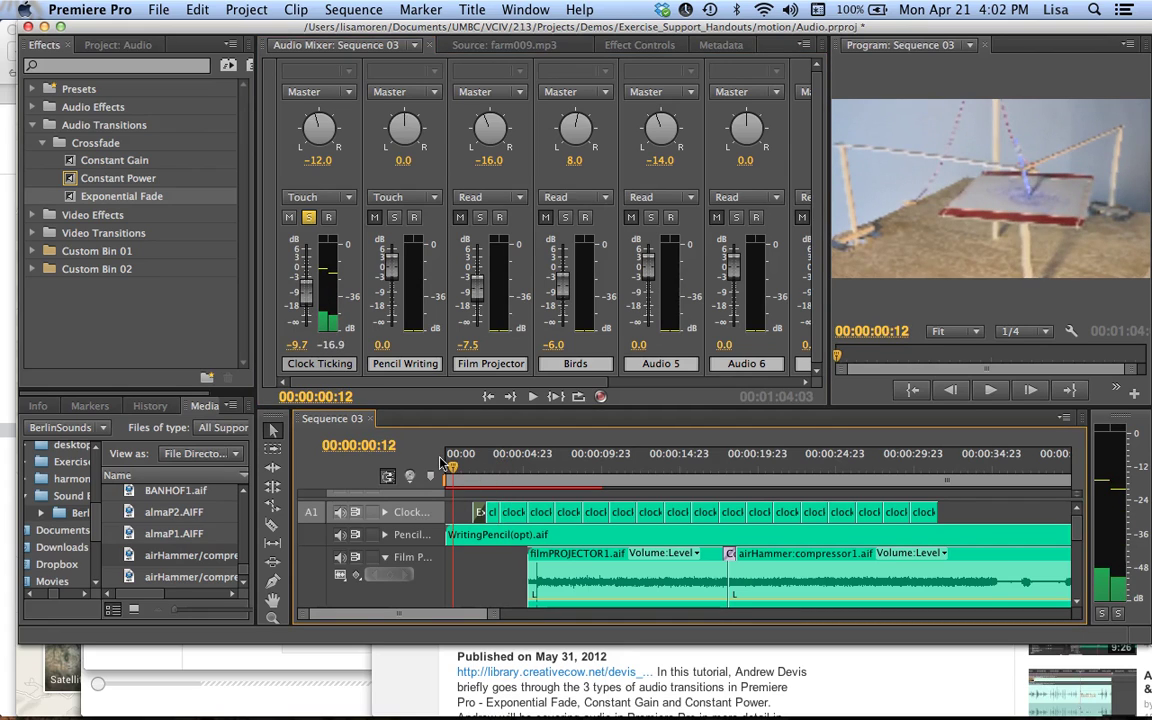
key(space)
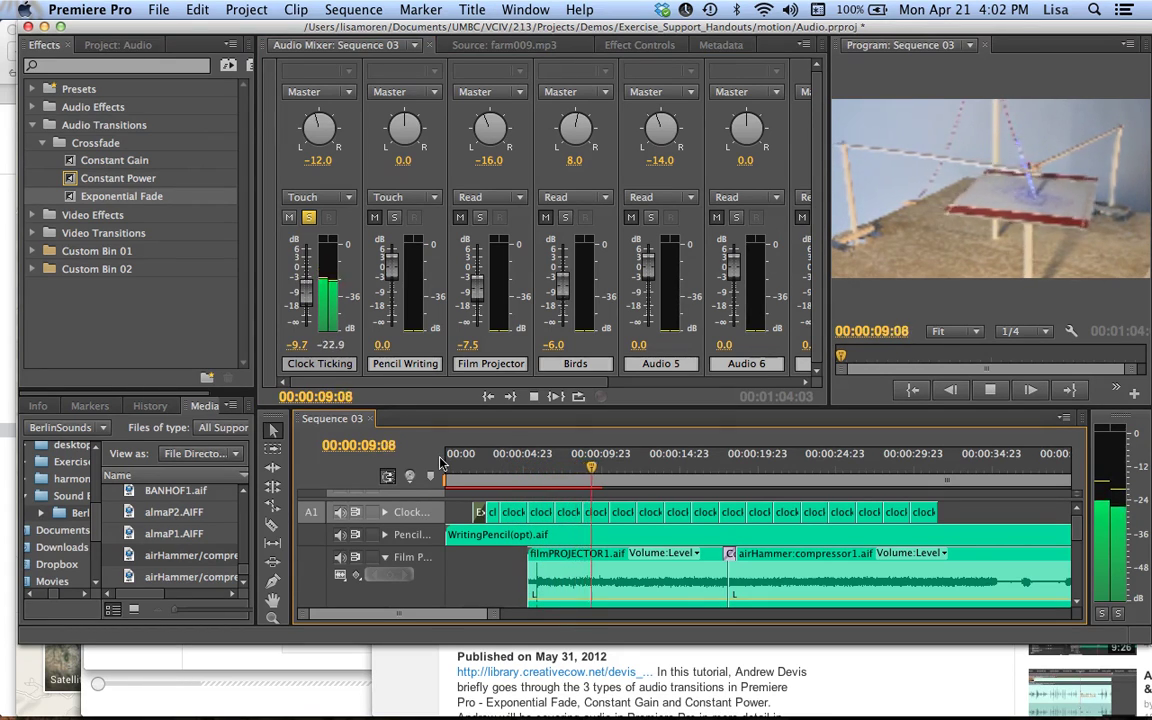
key(space)
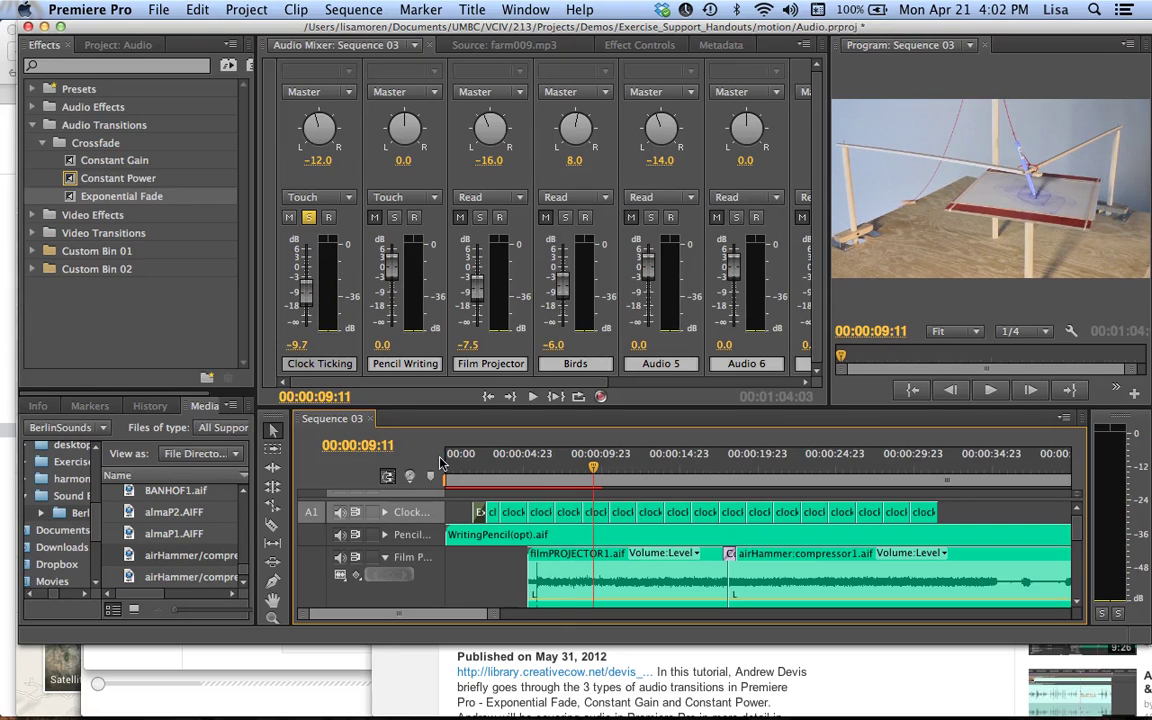